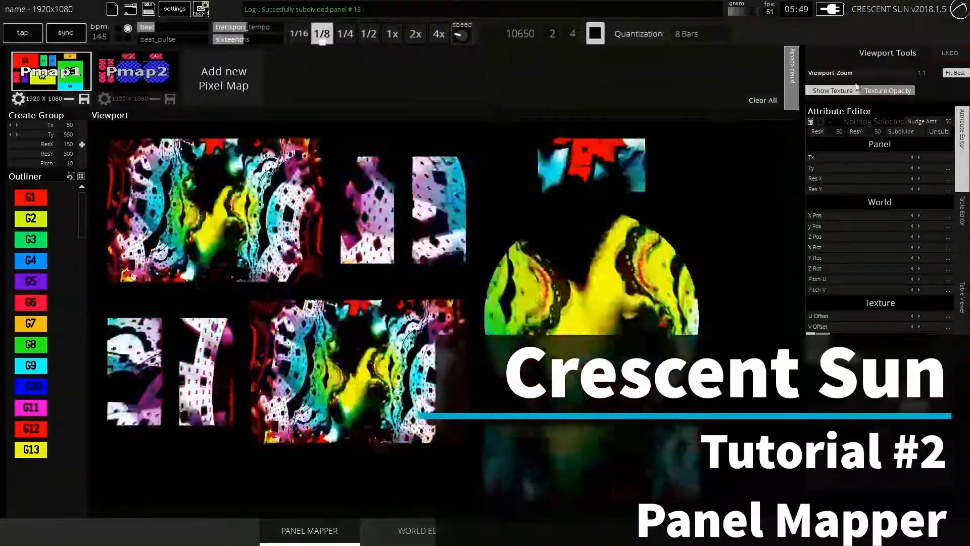
# - Toggle the texture display off and on for the panels in the viewport
pyautogui.click(842, 91)
pyautogui.click(840, 90)
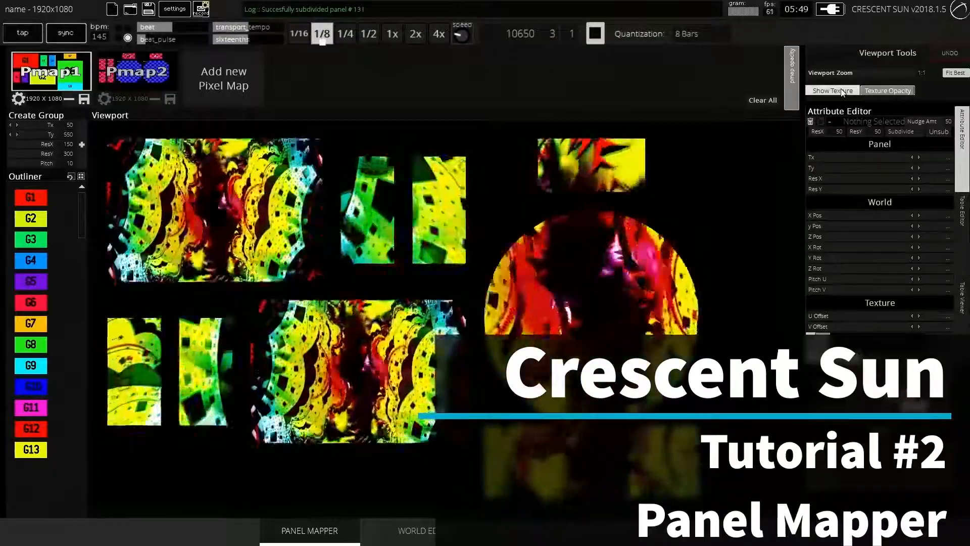
pyautogui.click(840, 90)
pyautogui.click(841, 90)
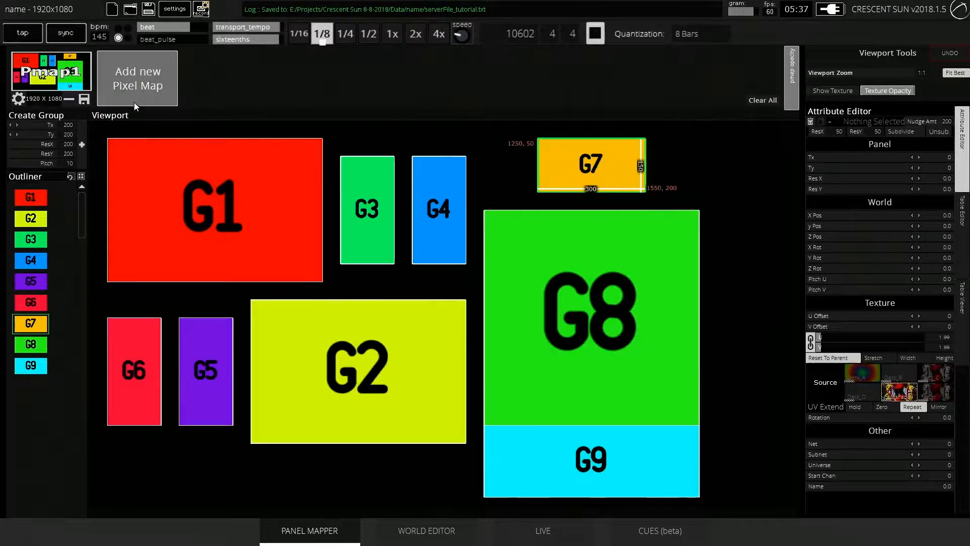
# - Add a new pixel map from the image TutorialStage_2_PIXELMAP_page2.png and accept its settings
pyautogui.click(126, 75)
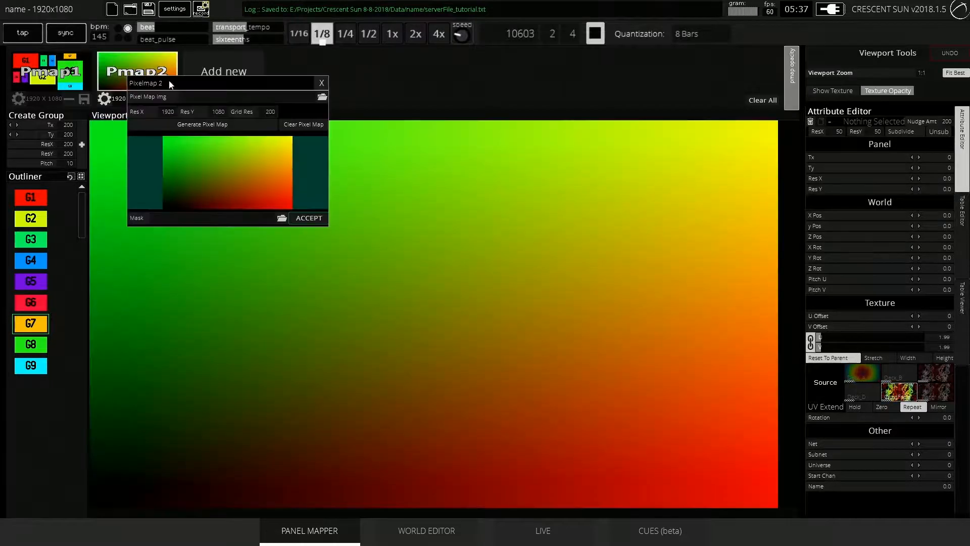
pyautogui.click(322, 97)
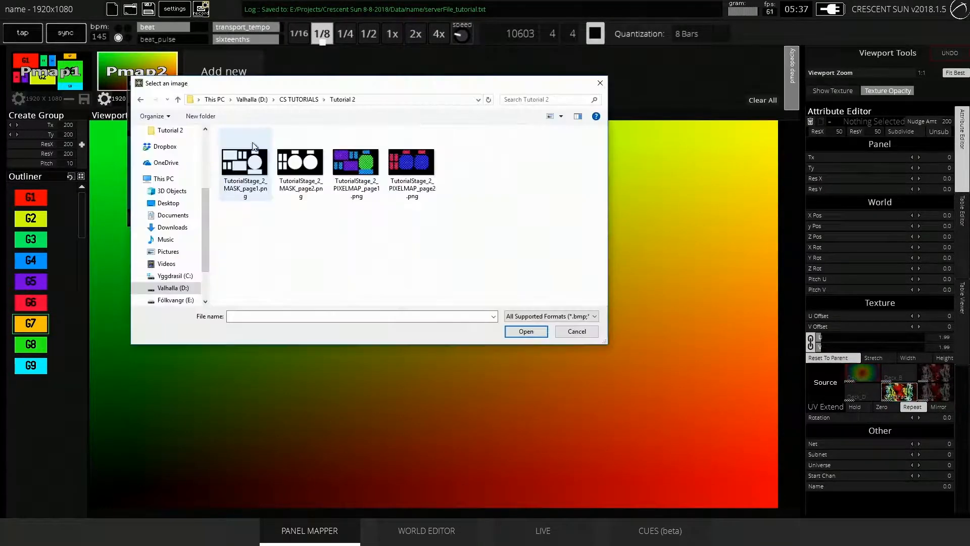
pyautogui.doubleClick(419, 163)
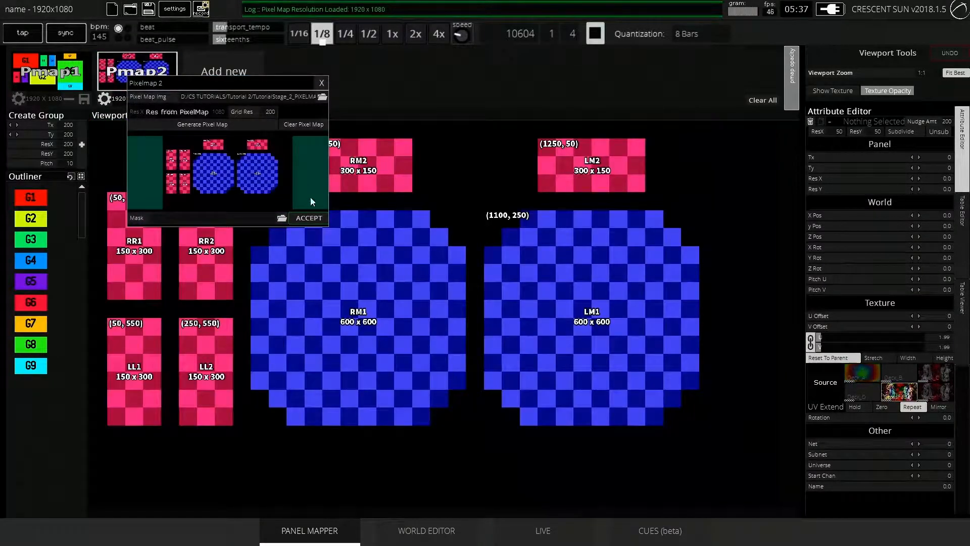
pyautogui.click(298, 219)
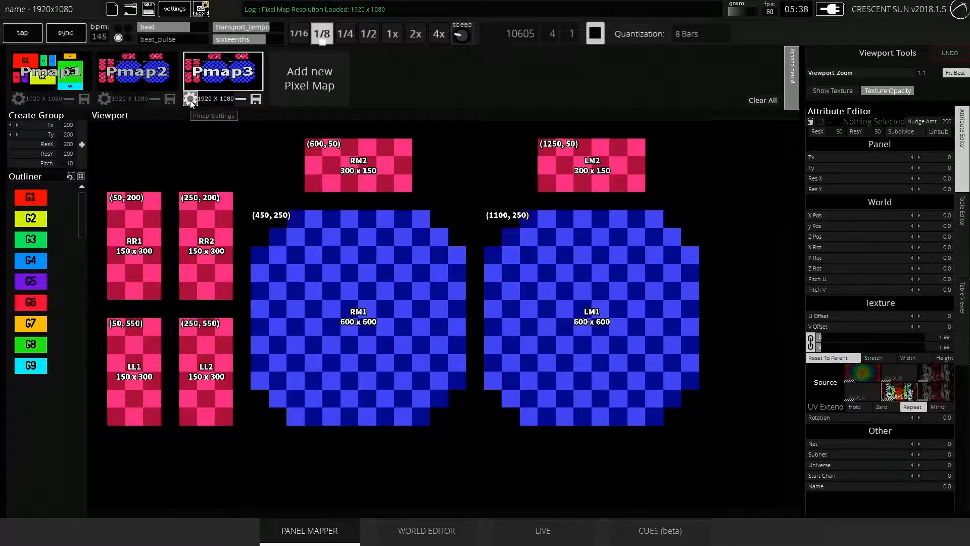
# - Open Pmap3's settings and clear its pixel map image
pyautogui.click(190, 99)
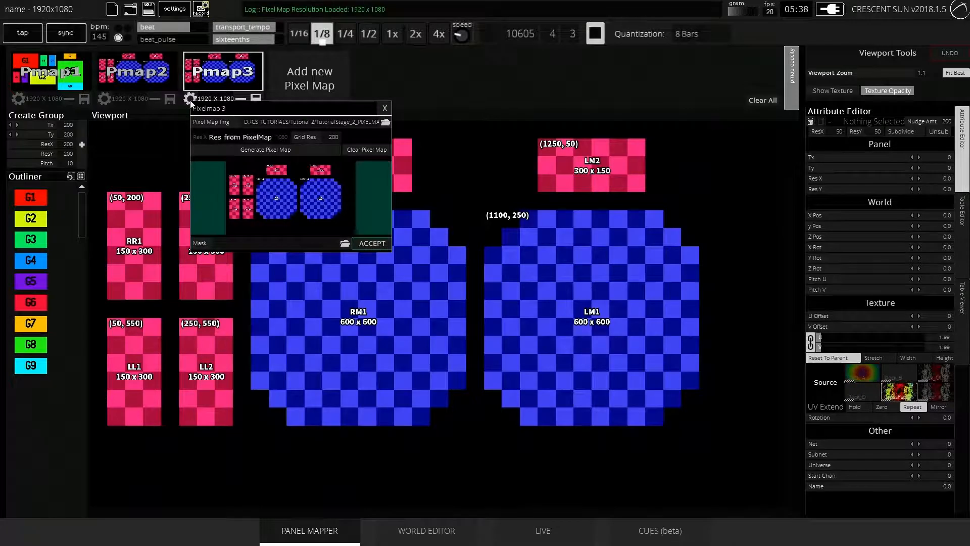
pyautogui.click(265, 149)
pyautogui.click(356, 151)
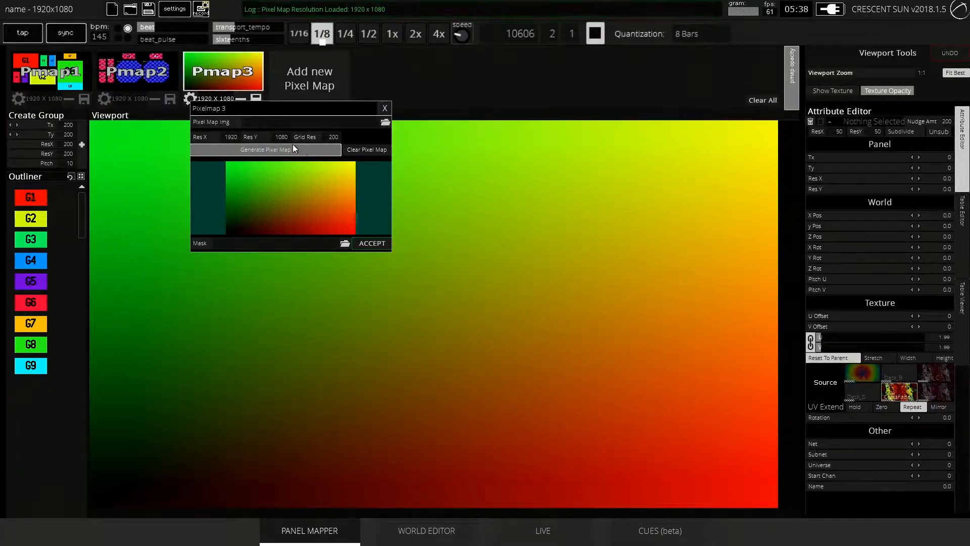
# - Generate grid pixel maps for Pmap3 at grid resolutions of 50 and 200
pyautogui.click(326, 138)
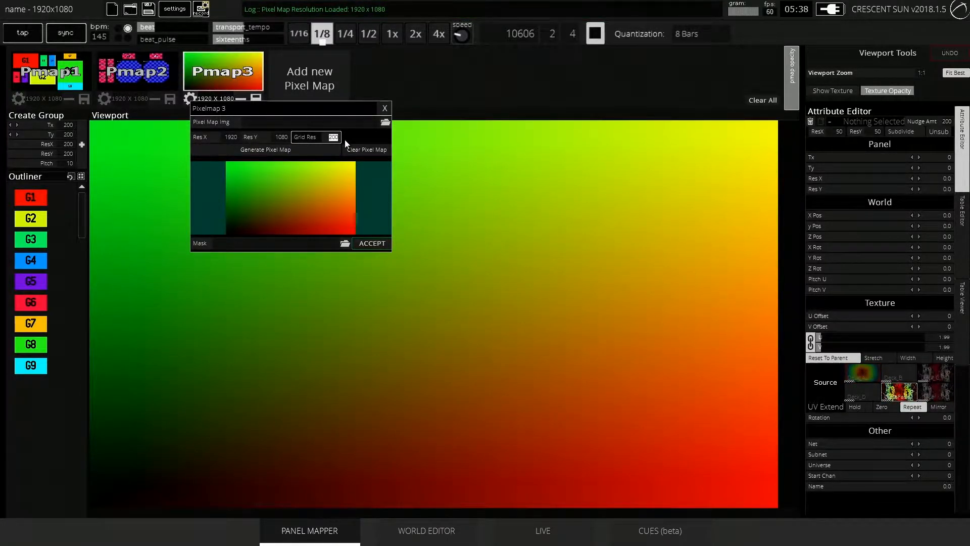
pyautogui.write('50')
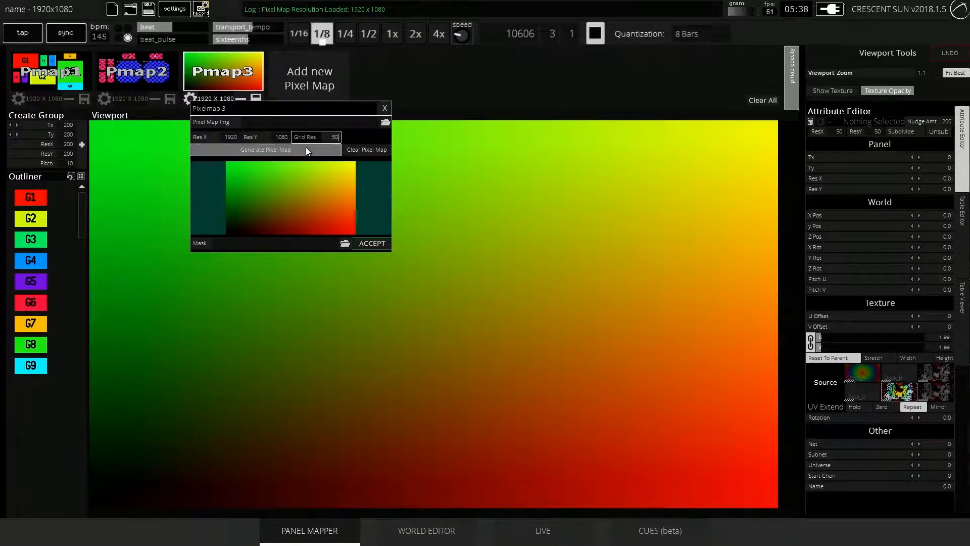
pyautogui.click(305, 147)
pyautogui.click(336, 136)
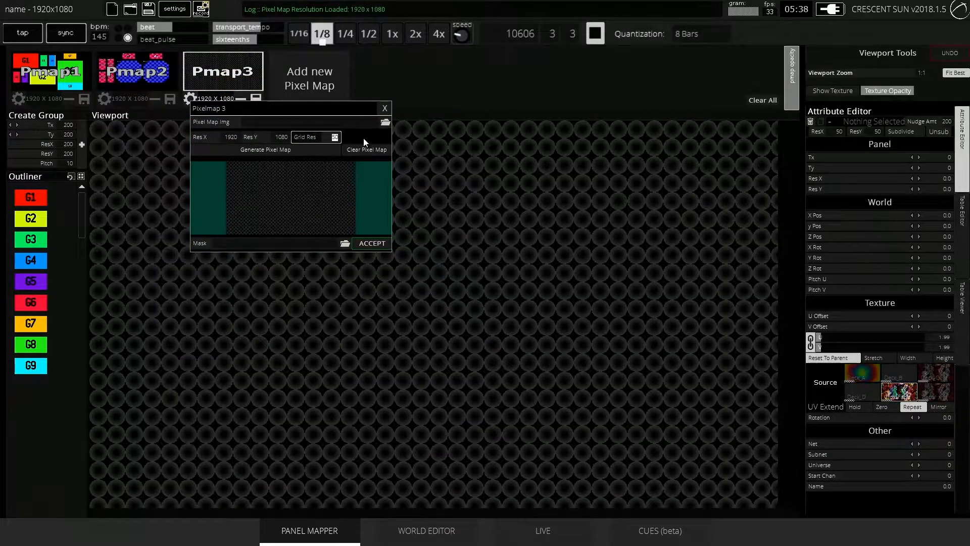
pyautogui.write('200')
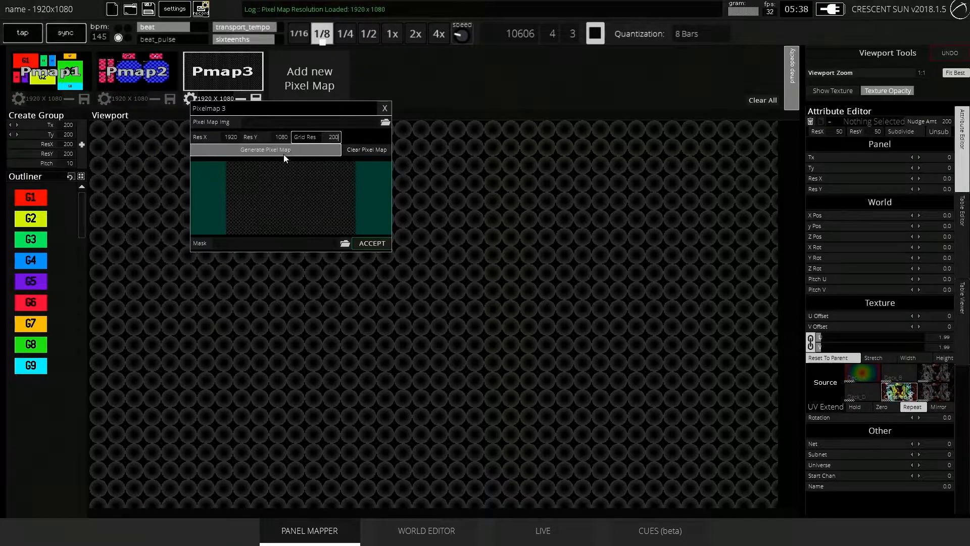
pyautogui.click(284, 151)
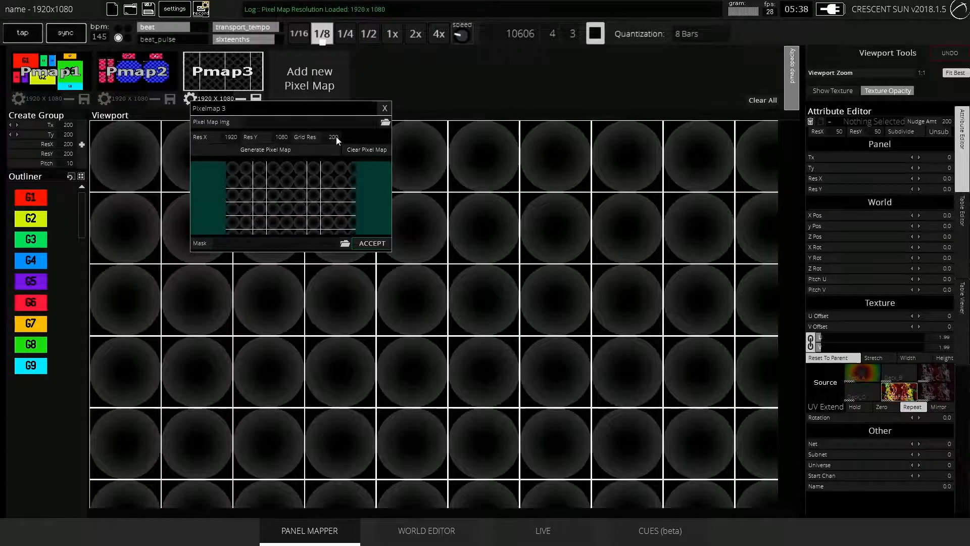
# - Generate Pmap3's pixel map with a grid resolution of 400 and accept the settings
pyautogui.click(335, 136)
pyautogui.write('400')
pyautogui.click(320, 148)
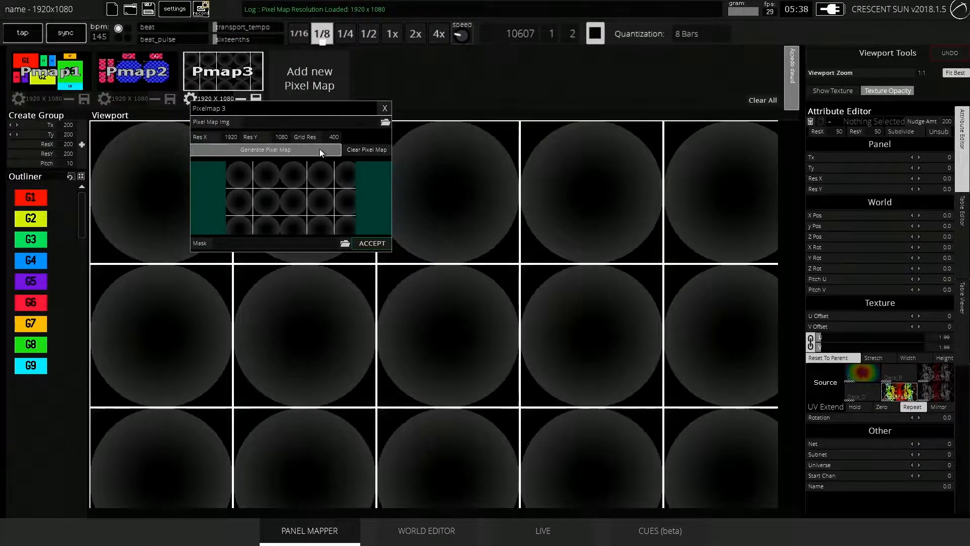
pyautogui.click(371, 243)
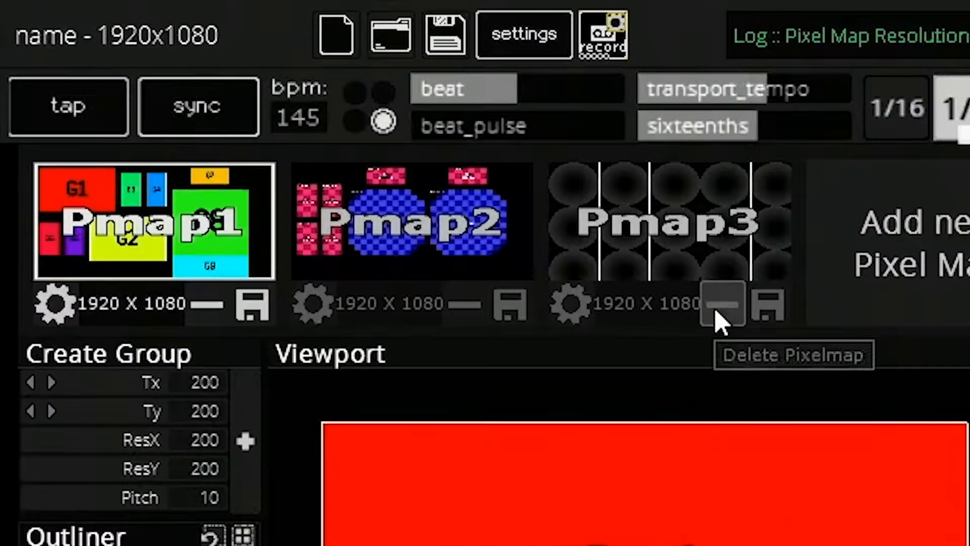
# - Delete the Pmap3 pixel map from the project
pyautogui.click(718, 311)
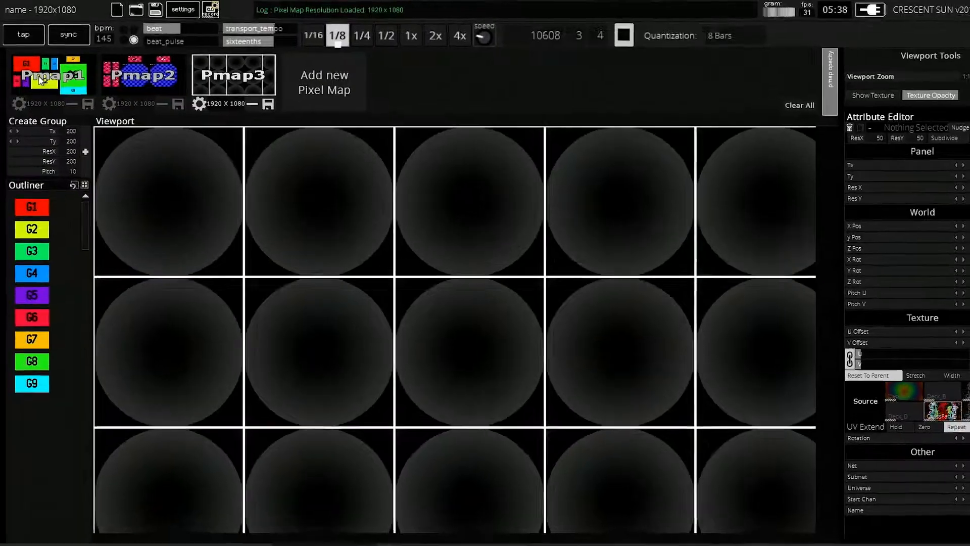
pyautogui.click(119, 235)
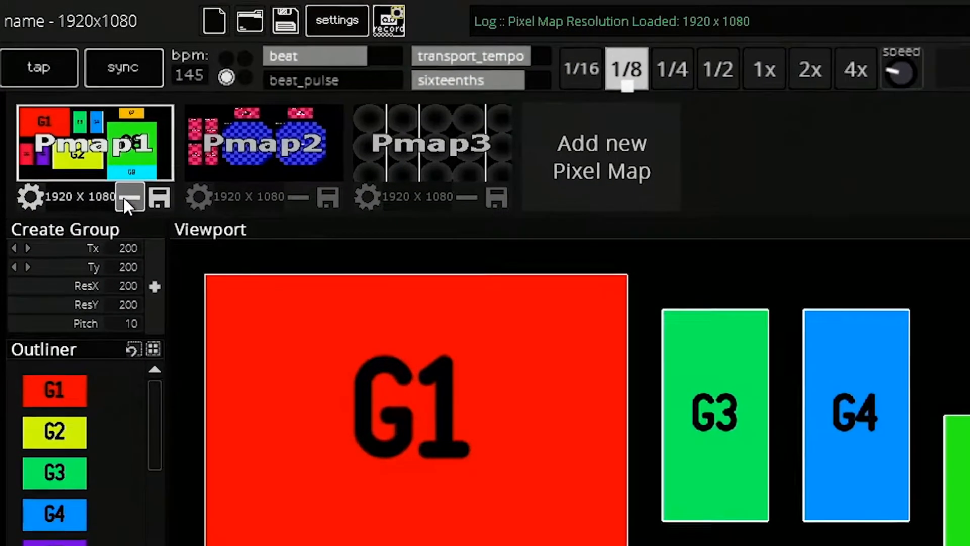
pyautogui.click(158, 198)
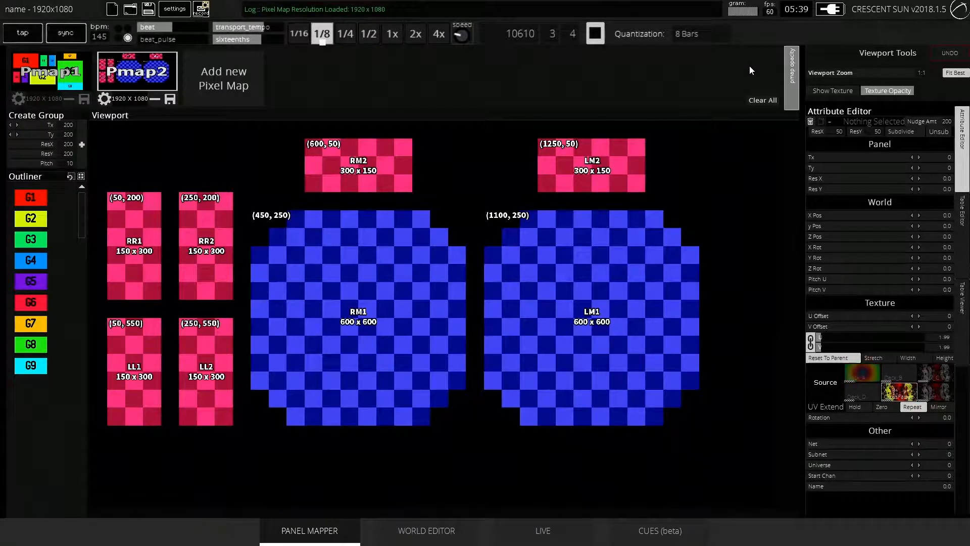
# - Check the pixel map opacity and examine Pmap1's layout out to its edges at 1:1 zoom, finishing with Fit Best
pyautogui.moveTo(789, 49)
pyautogui.mouseDown()
pyautogui.moveTo(786, 129)
pyautogui.moveTo(796, 32)
pyautogui.mouseUp()
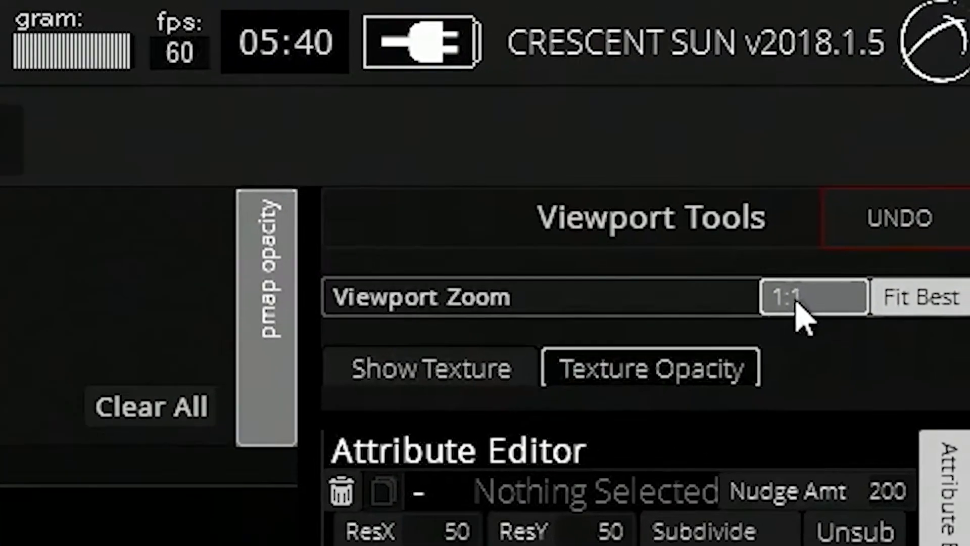
pyautogui.click(796, 300)
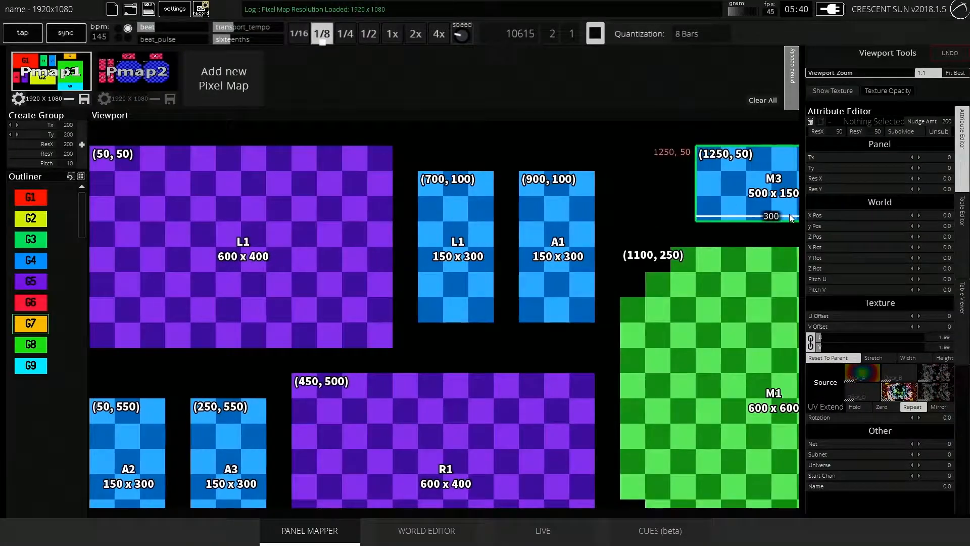
pyautogui.moveTo(789, 214)
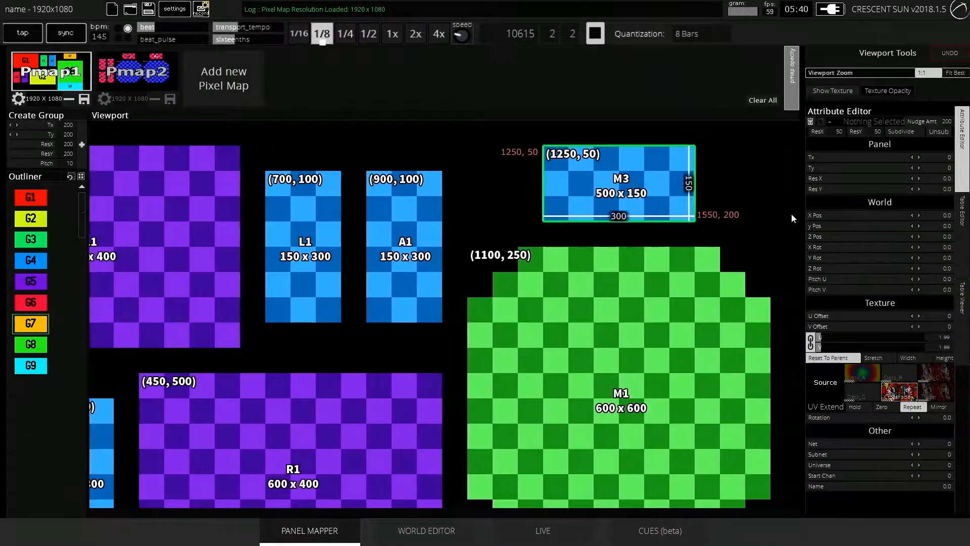
pyautogui.moveTo(735, 507)
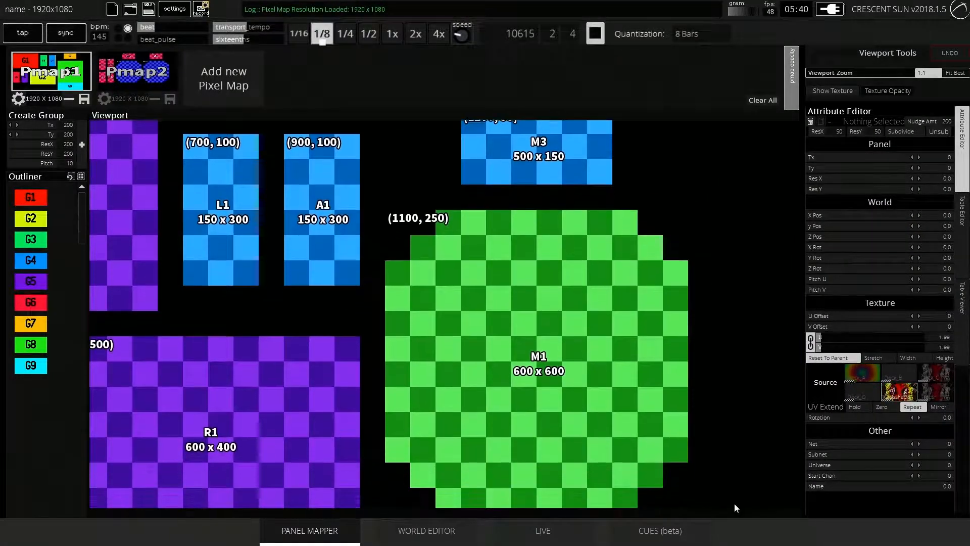
pyautogui.moveTo(93, 347)
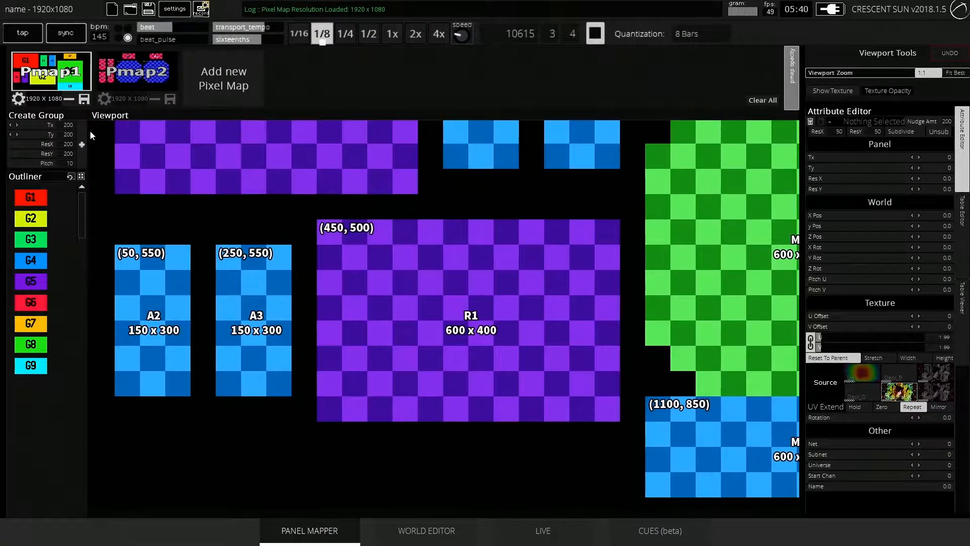
pyautogui.moveTo(89, 126)
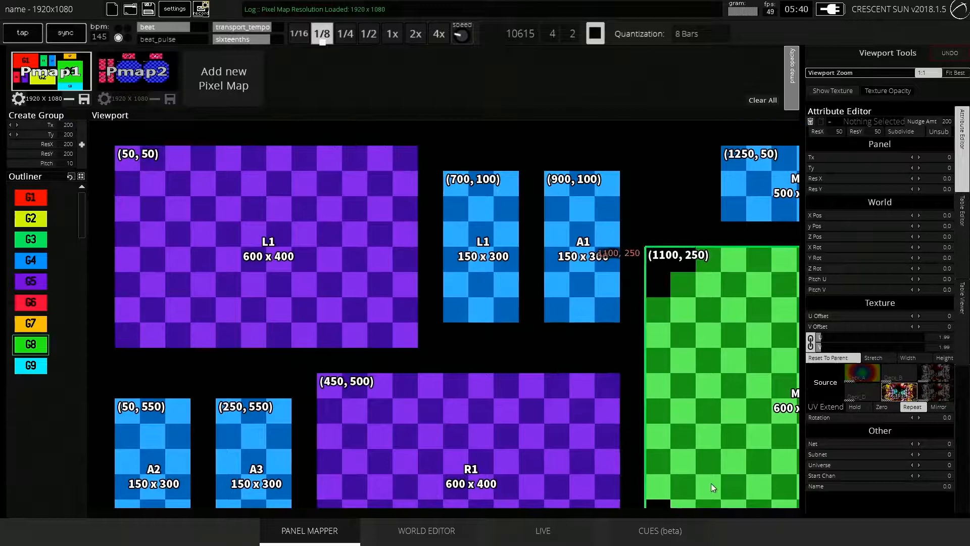
pyautogui.moveTo(797, 492)
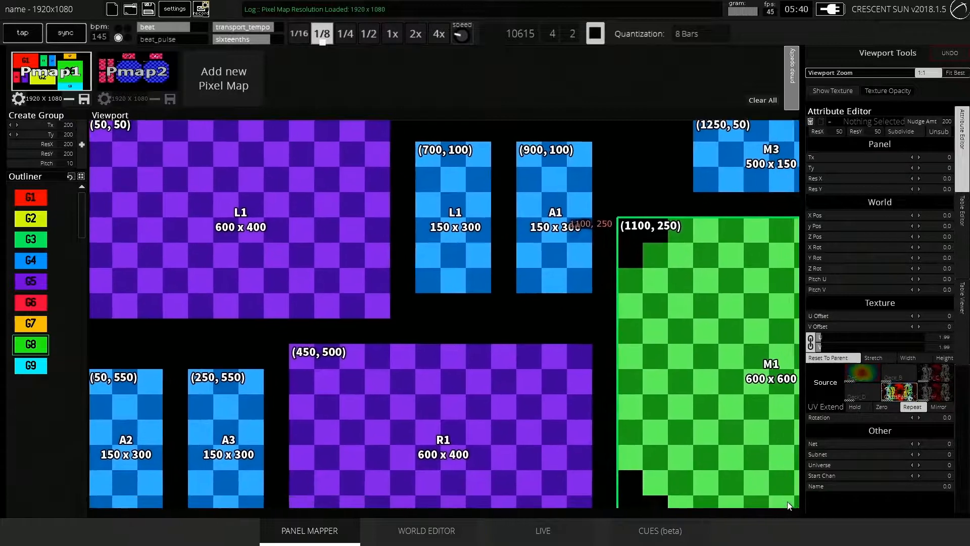
pyautogui.moveTo(800, 125)
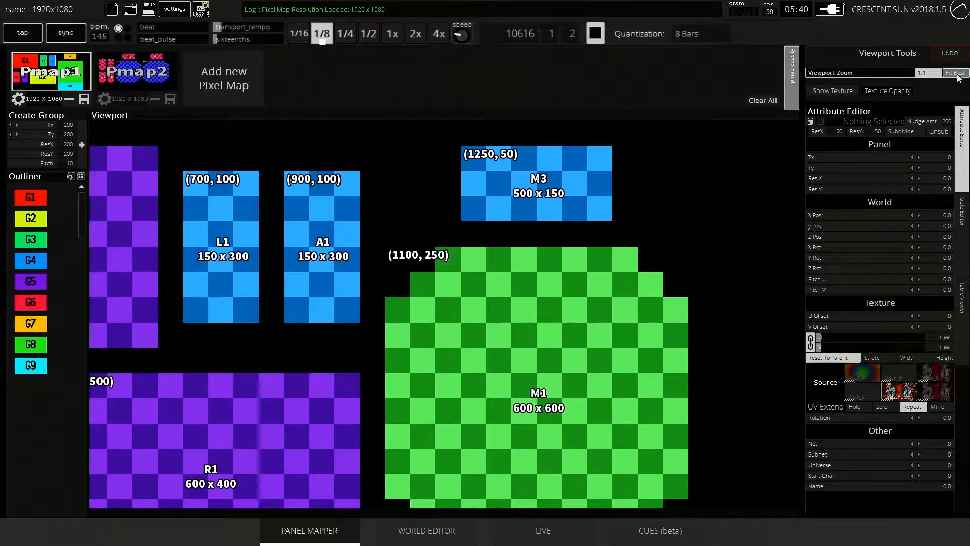
pyautogui.click(958, 75)
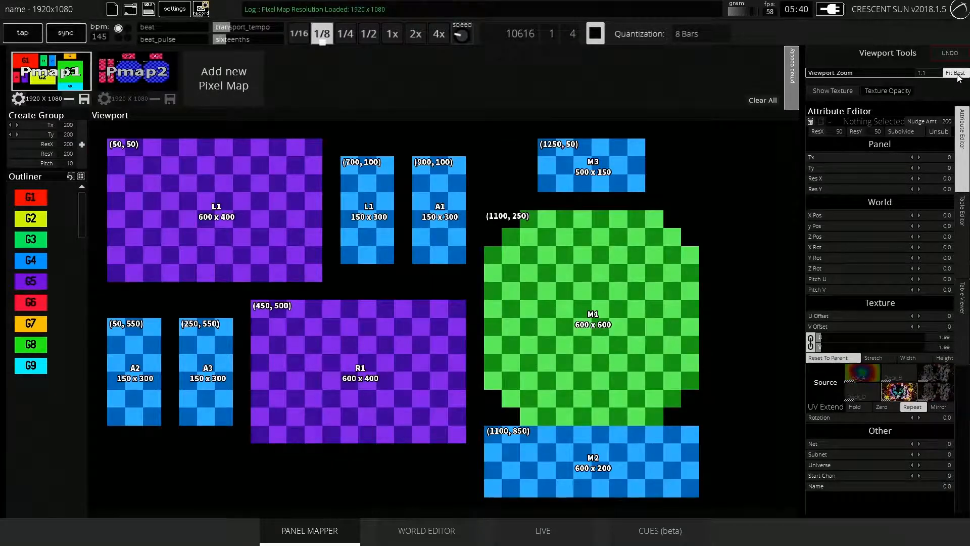
# - Show the mapped texture on Pmap1's panels and lower the texture opacity
pyautogui.click(811, 91)
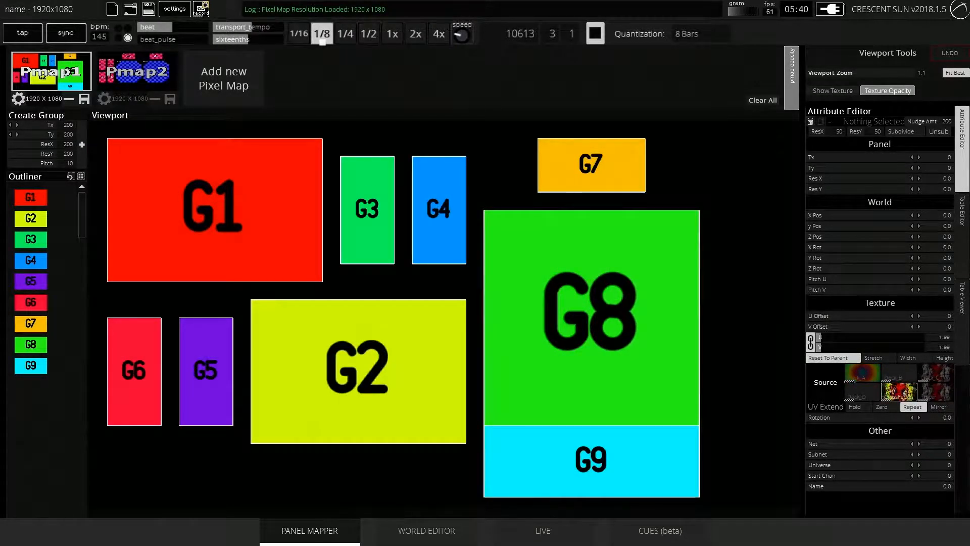
pyautogui.click(813, 93)
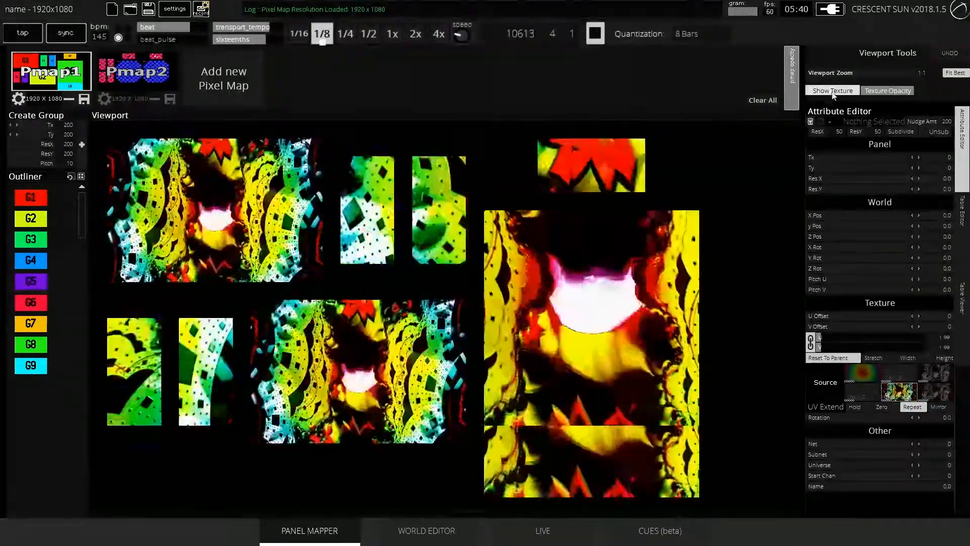
pyautogui.moveTo(913, 93); pyautogui.dragTo(877, 100)
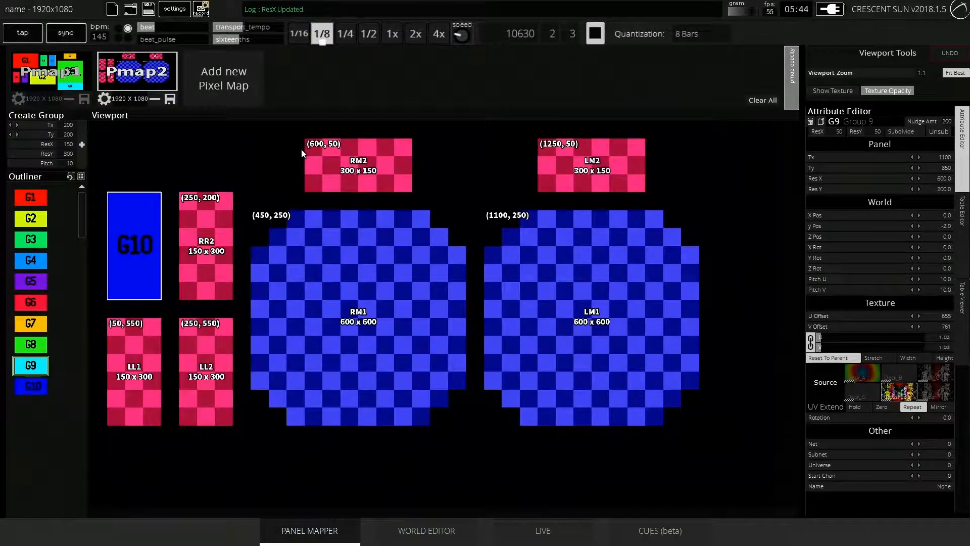
# - Duplicate panel G10 and nudge the copy's Tx to 2220 using a nudge amount of 50
pyautogui.click(132, 239)
pyautogui.click(132, 239)
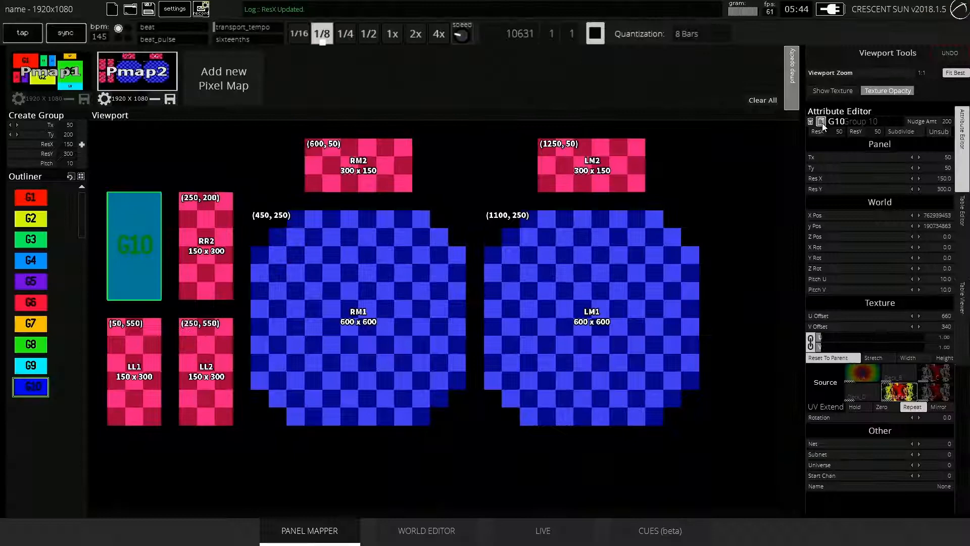
pyautogui.click(674, 136)
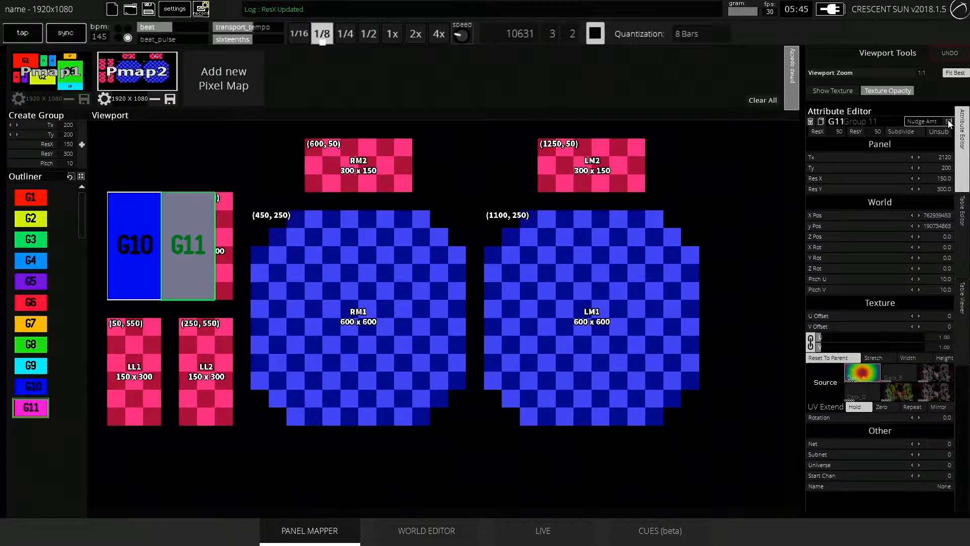
pyautogui.click(919, 157)
pyautogui.click(919, 157)
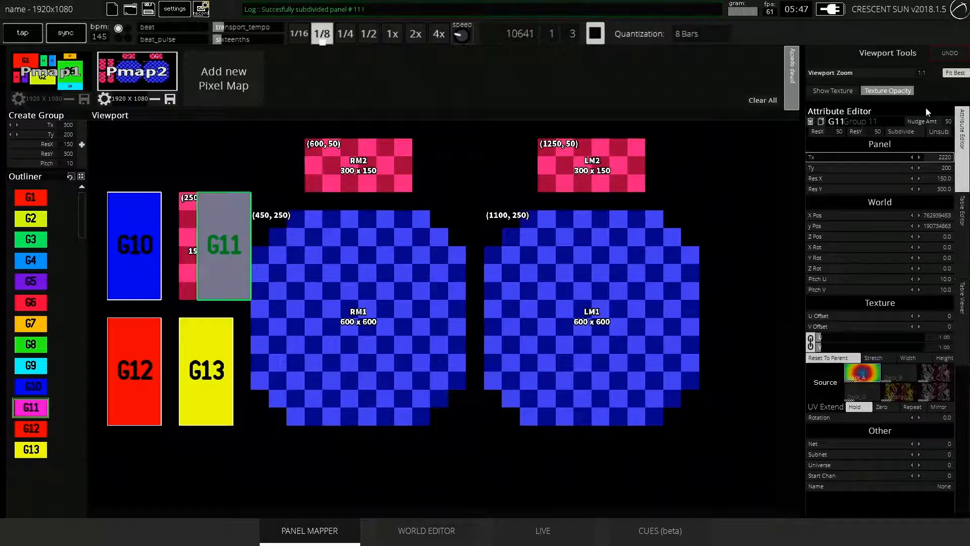
# - Undo the last change to panel G11 and delete panel G15
pyautogui.click(939, 52)
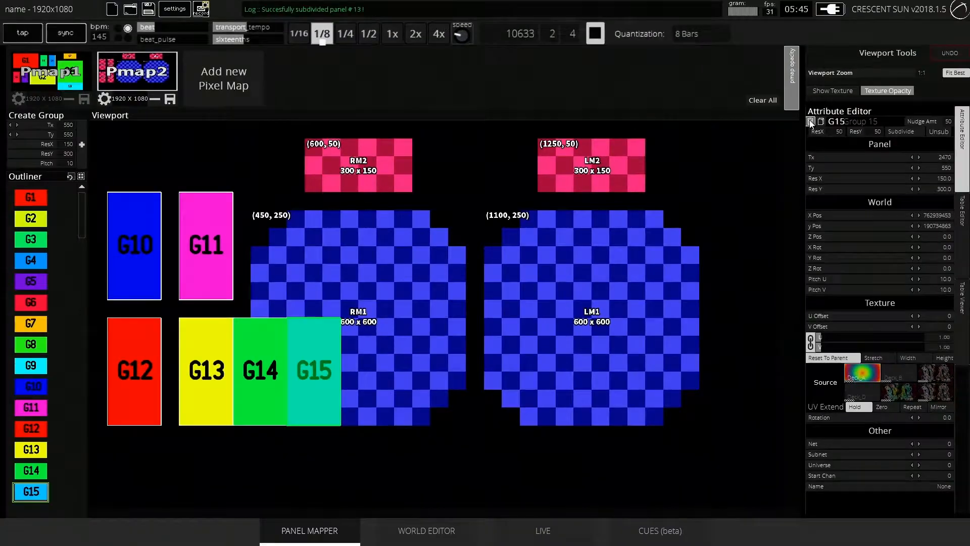
pyautogui.click(488, 155)
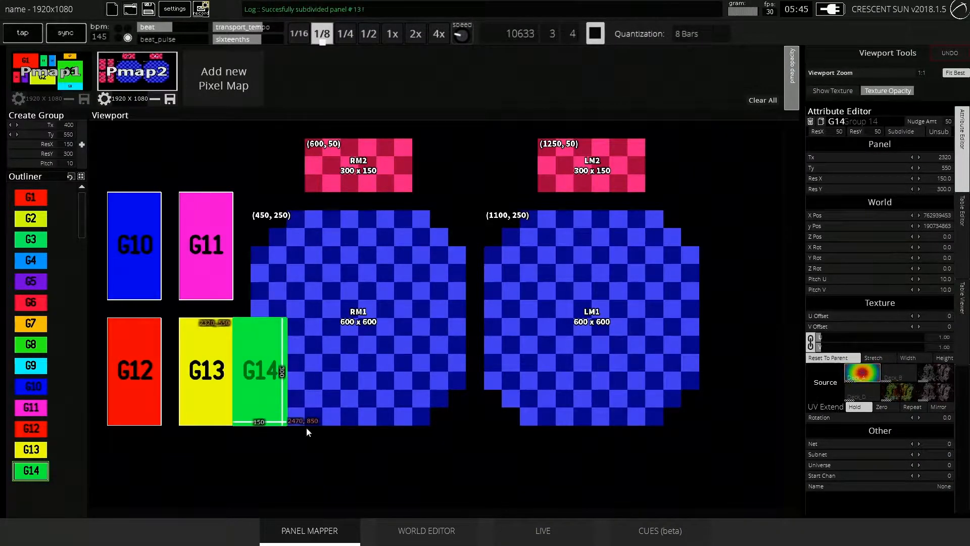
# - Delete panel G14 from Pmap2
pyautogui.press('Delete')
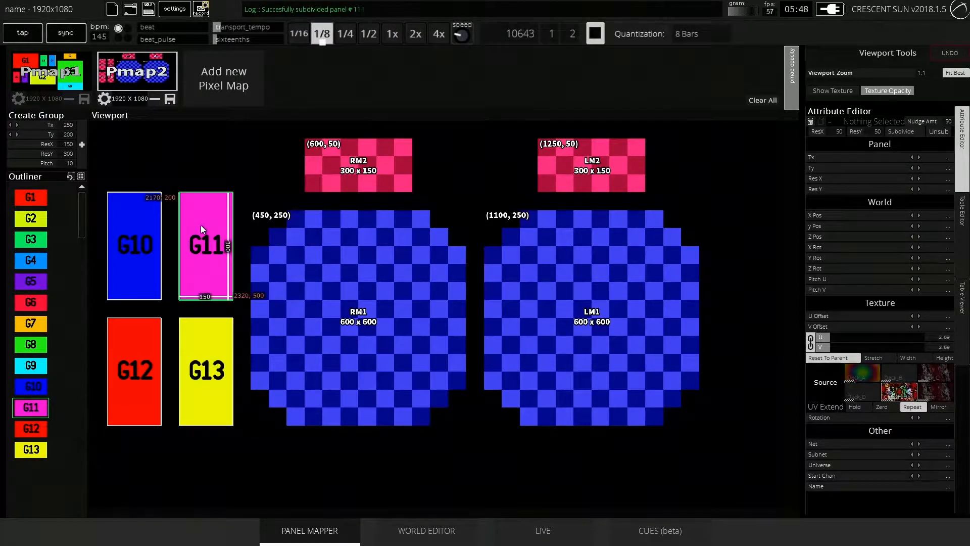
# - Subdivide panels G11, G10, G12 and G13 at a ResX and ResY of 50
pyautogui.click(199, 229)
pyautogui.click(906, 131)
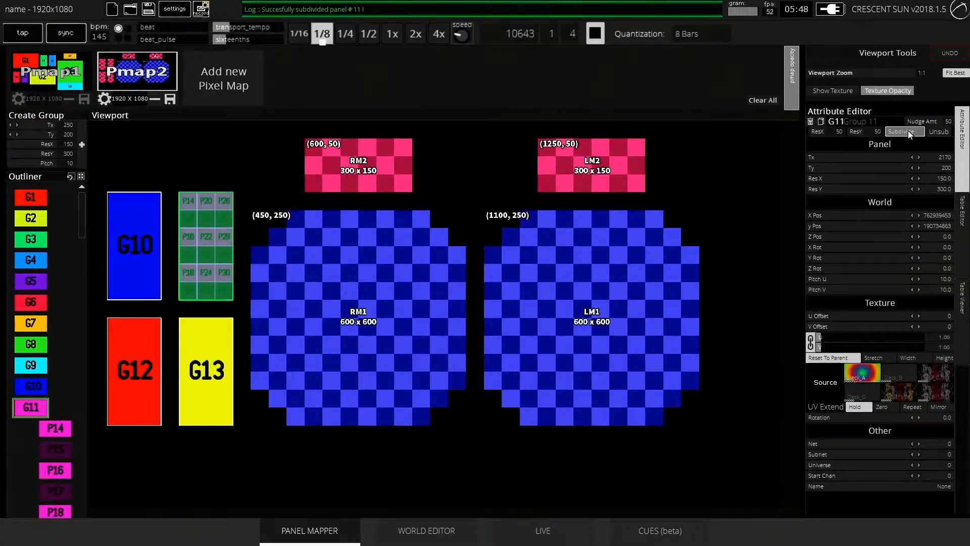
pyautogui.click(140, 276)
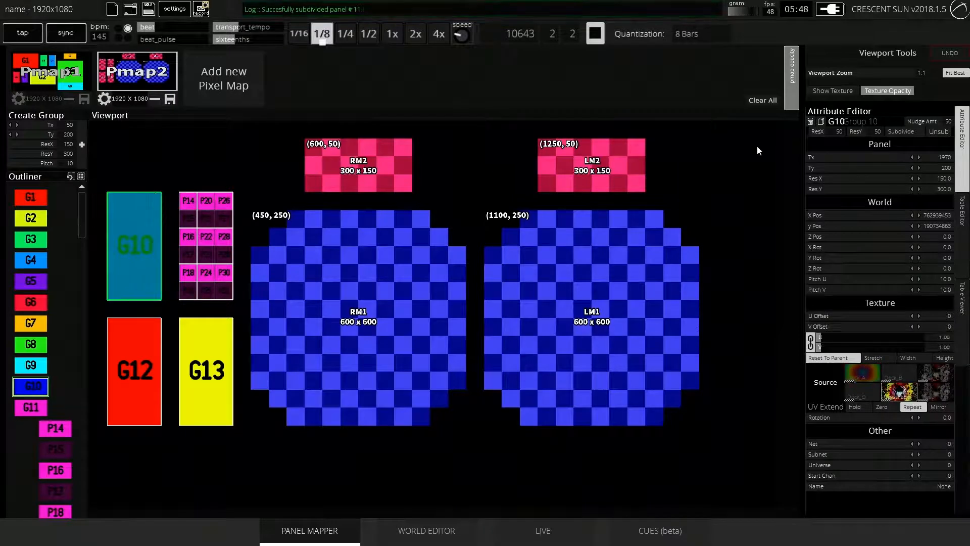
pyautogui.click(892, 130)
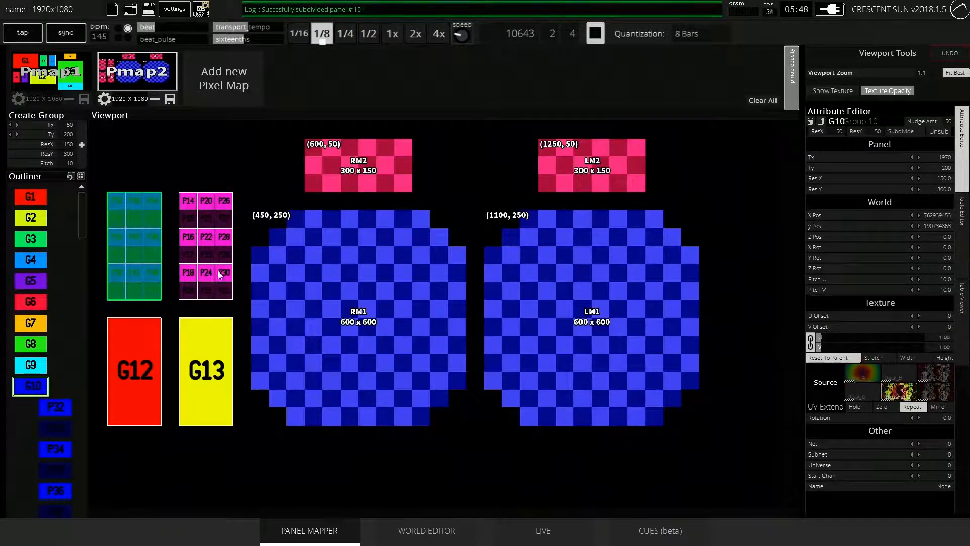
pyautogui.click(134, 371)
pyautogui.keyDown('shift'); pyautogui.click(205, 351); pyautogui.keyUp('shift')
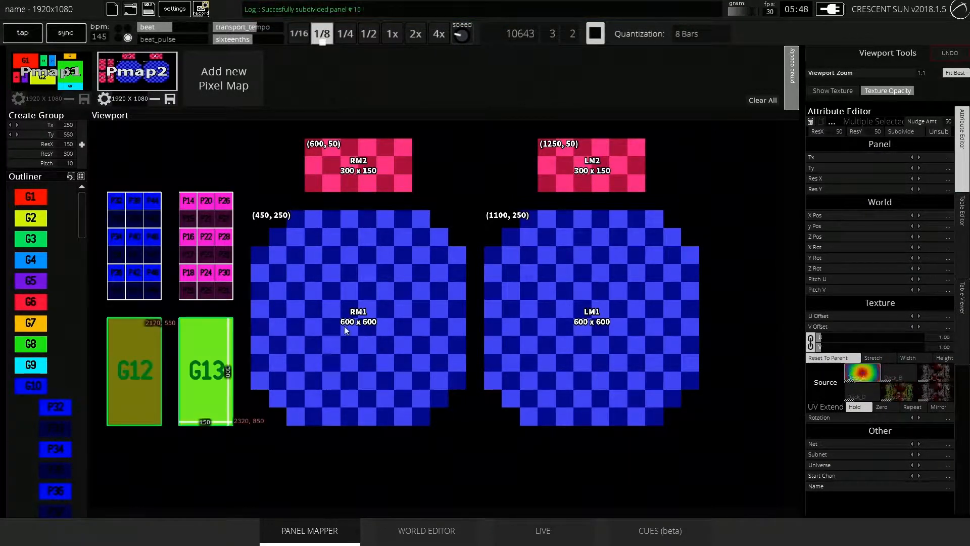
pyautogui.click(899, 130)
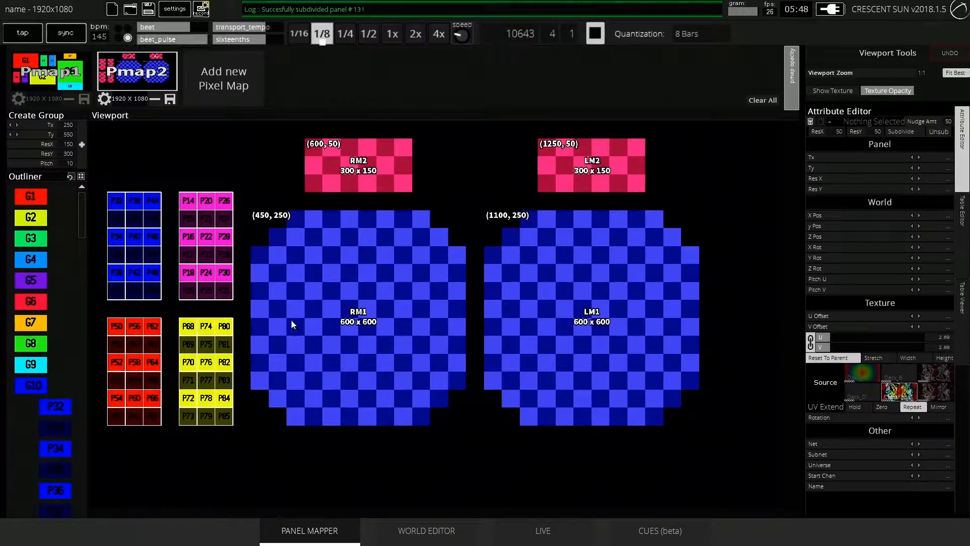
# - Remove the subdivisions from panels G10, G11, G12 and G13
pyautogui.click(129, 275)
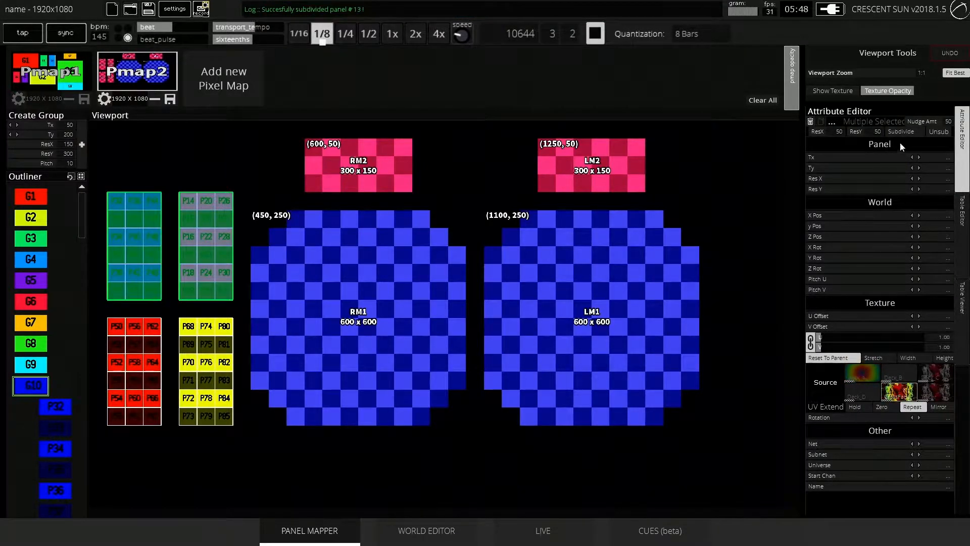
pyautogui.click(932, 131)
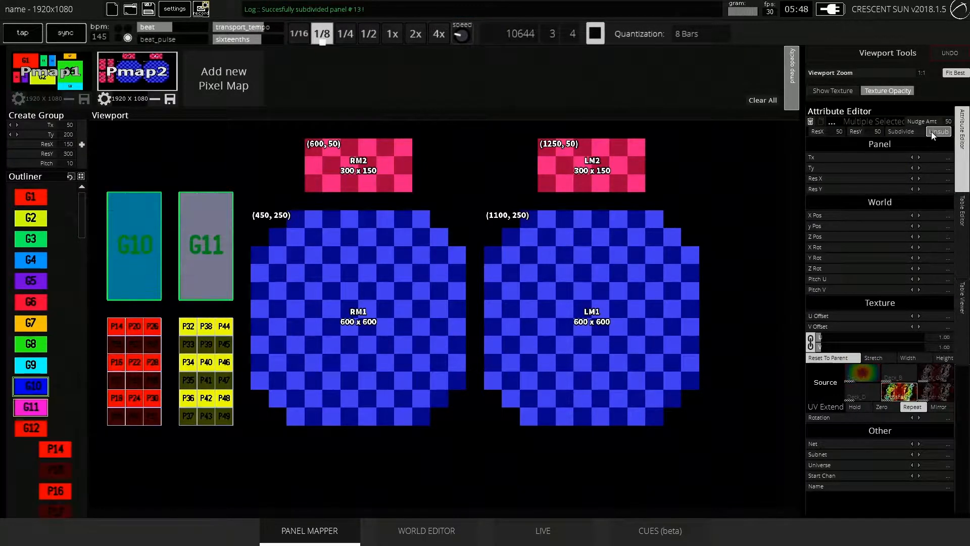
pyautogui.click(328, 252)
pyautogui.click(217, 338)
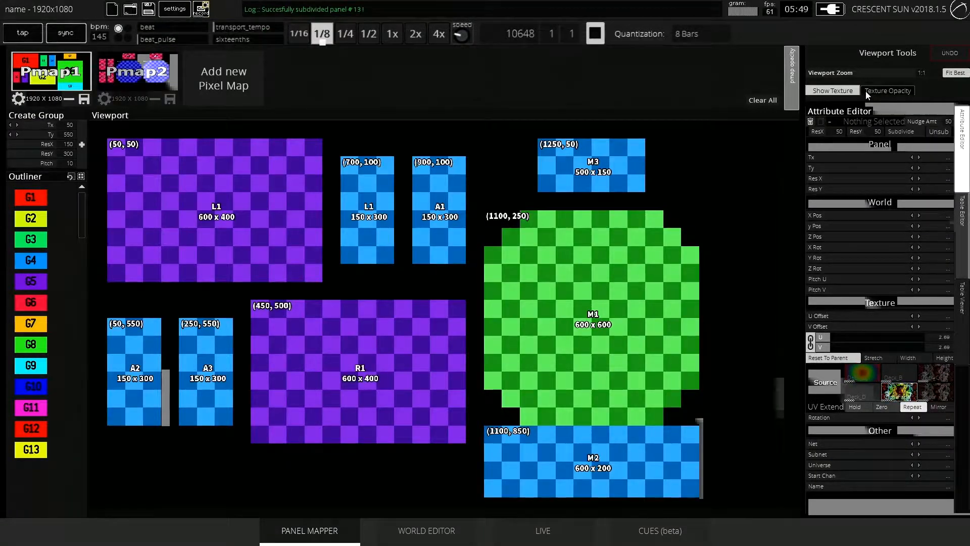
# - Check Pmap1's texture and Pmap2's panels, finishing with Pmap1's texture shown at minimum opacity
pyautogui.click(888, 91)
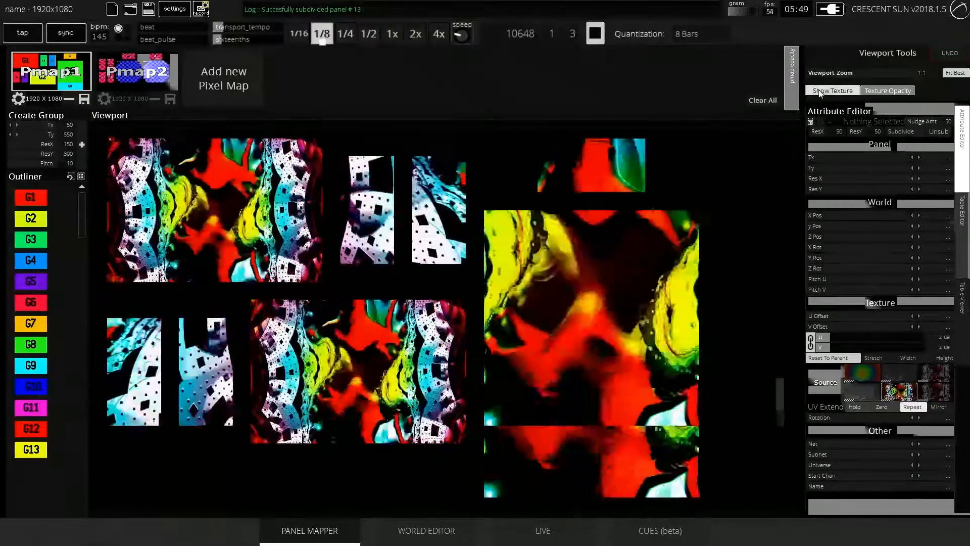
pyautogui.click(850, 90)
pyautogui.click(142, 73)
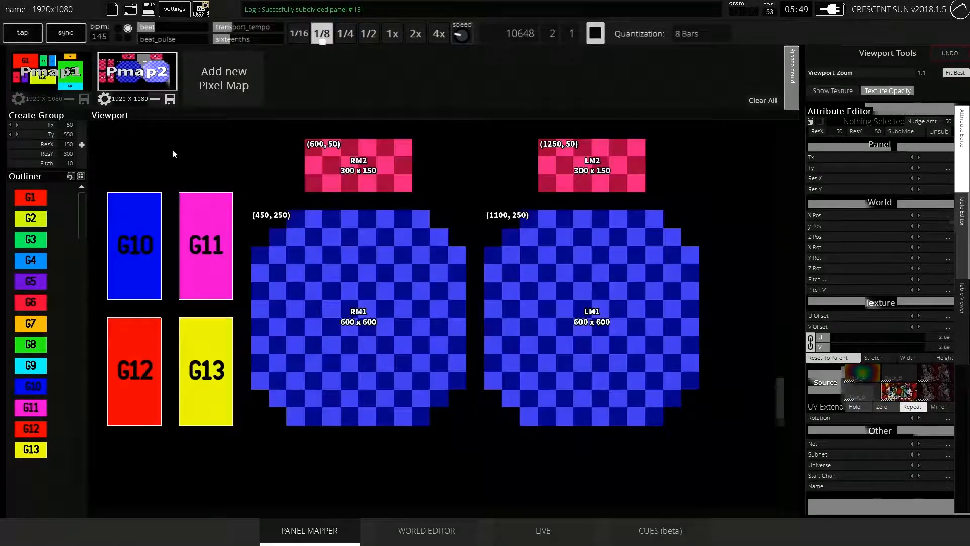
pyautogui.click(48, 77)
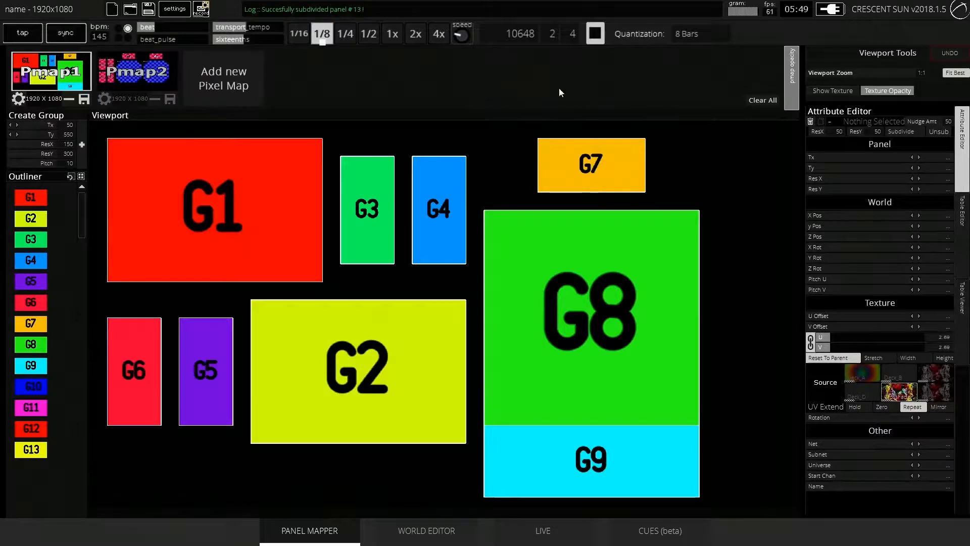
pyautogui.click(820, 90)
pyautogui.moveTo(911, 90); pyautogui.dragTo(854, 96)
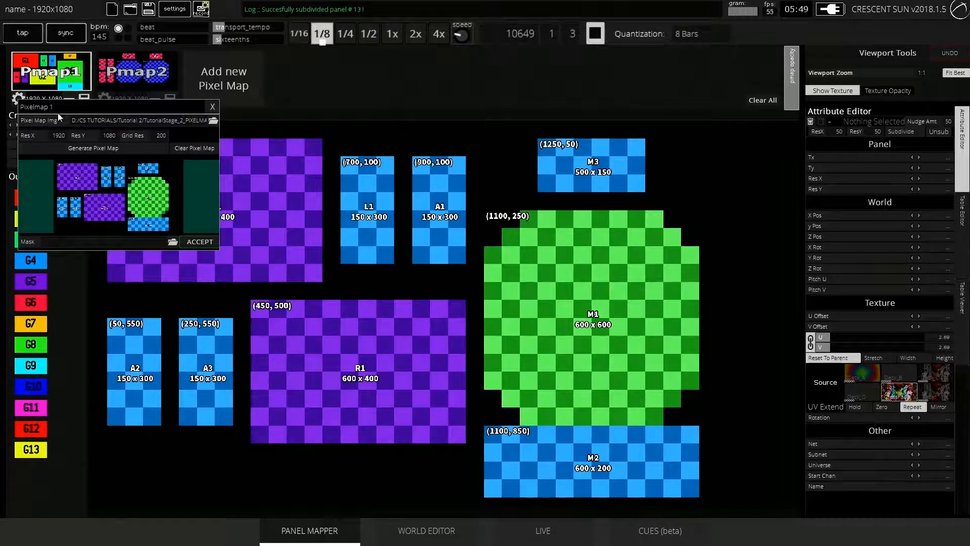
# - Load TutorialStage_2_MASK_page1.png as Pmap1's mask and raise the texture opacity
pyautogui.click(170, 245)
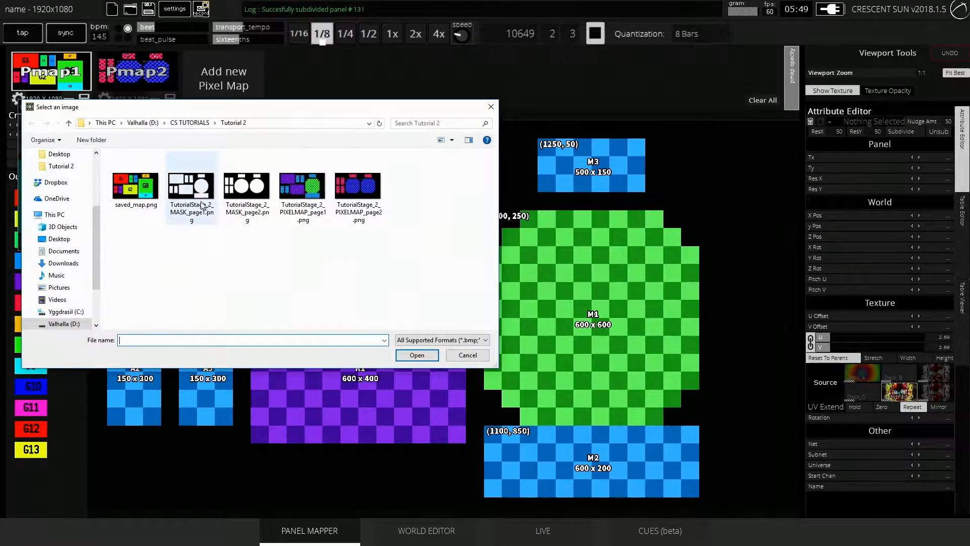
pyautogui.click(198, 186)
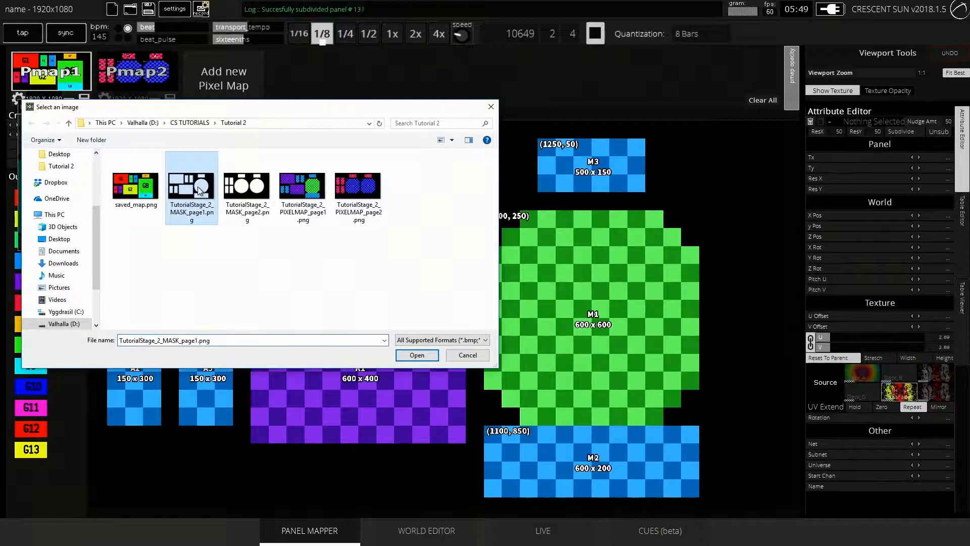
pyautogui.click(419, 355)
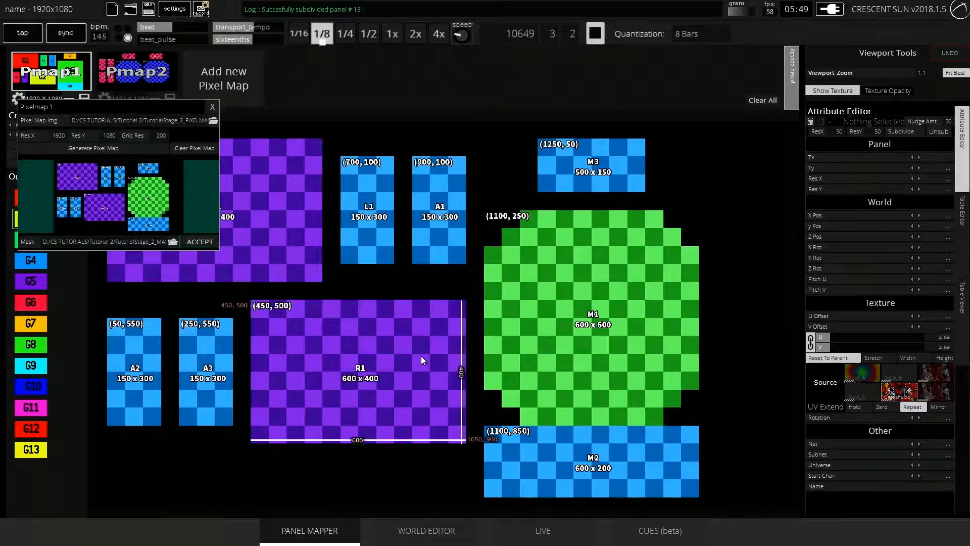
pyautogui.click(198, 243)
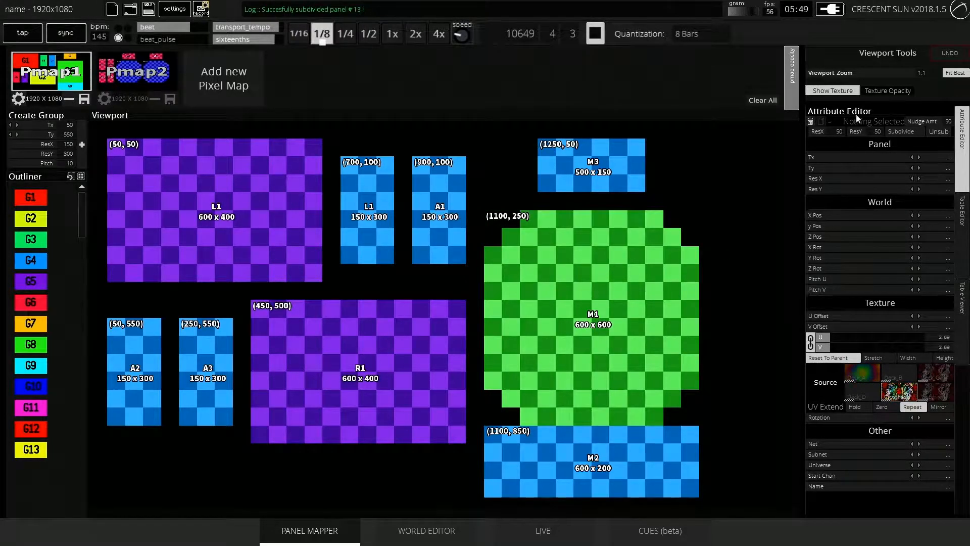
pyautogui.moveTo(865, 93); pyautogui.dragTo(929, 90)
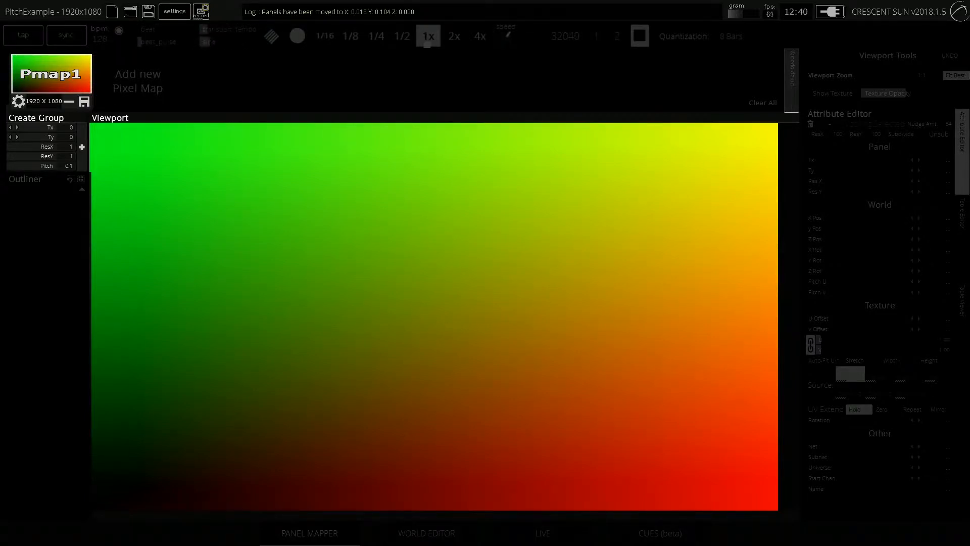
# - Bring up the Absen A7 7mm and Gloshine 3.9mm LED tile pages in Chrome and examine their pixel pitch specifications
pyautogui.moveTo(969, 136); pyautogui.dragTo(437, 88)
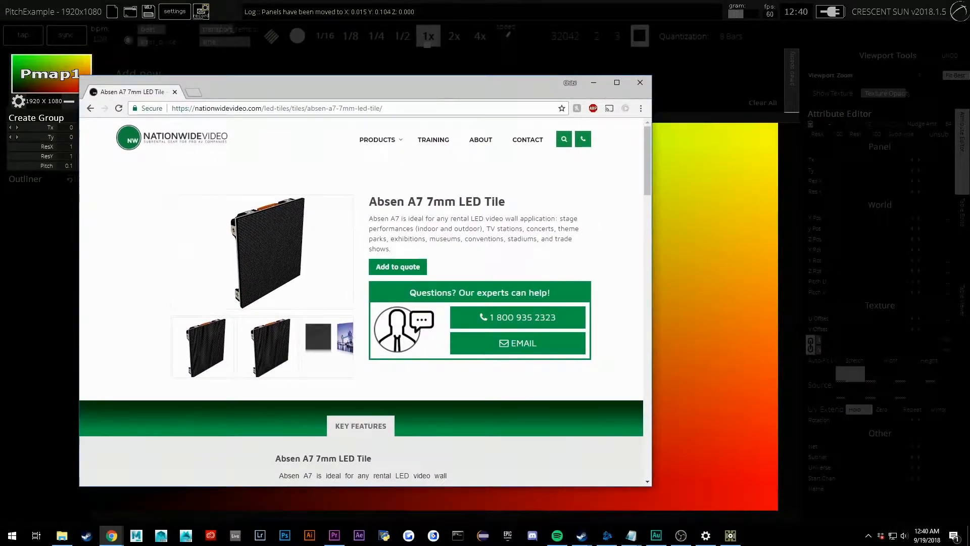
pyautogui.moveTo(969, 92); pyautogui.dragTo(615, 83)
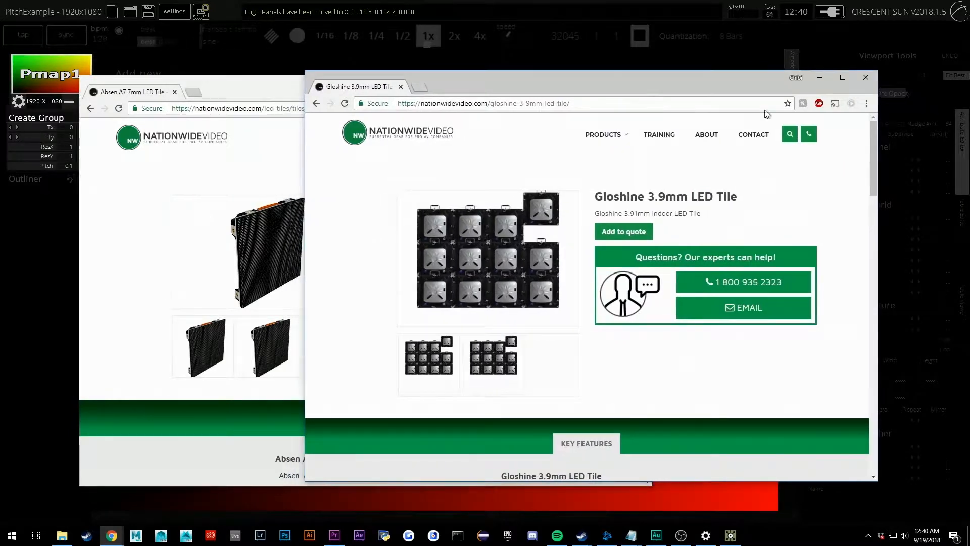
pyautogui.click(129, 205)
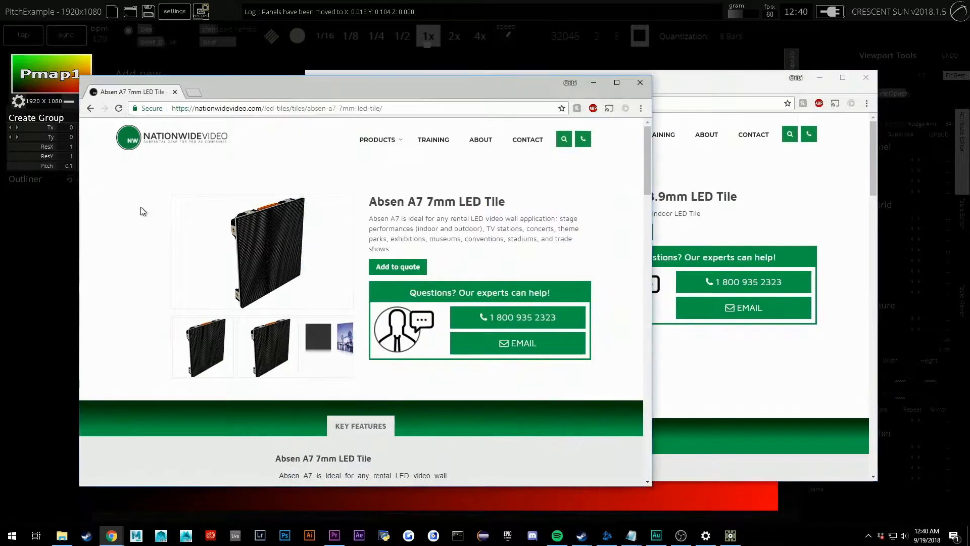
pyautogui.scroll(-8, 344, 249)
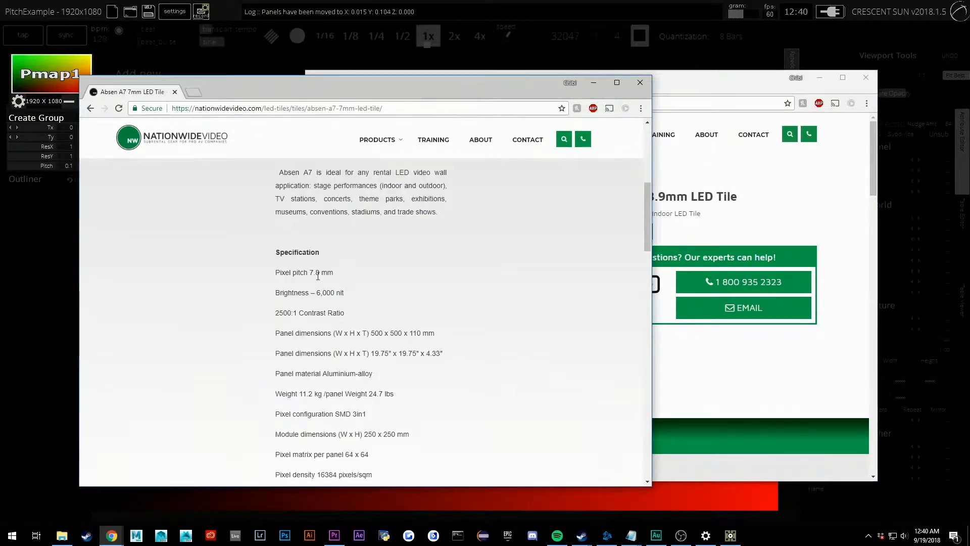
pyautogui.click(705, 219)
pyautogui.scroll(-6, 823, 197)
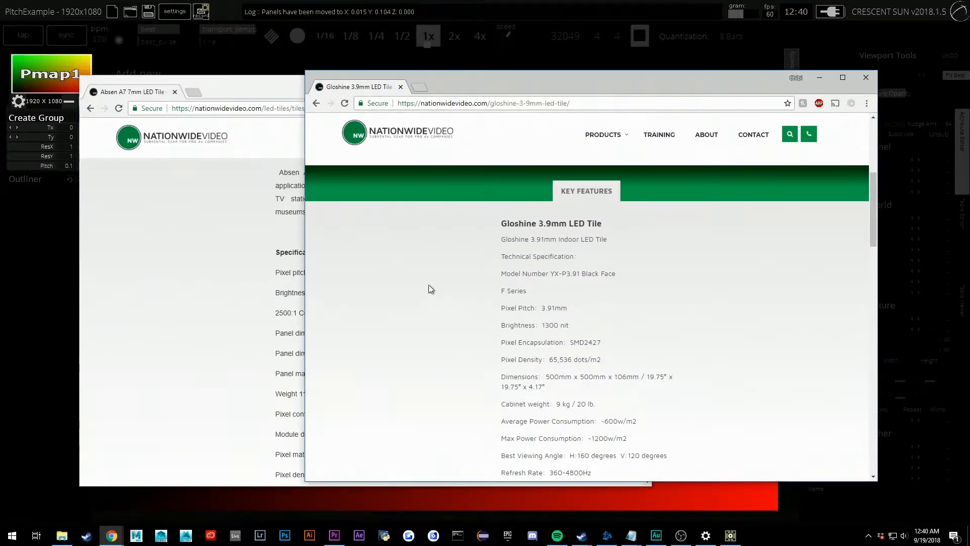
# - Create a group at Tx 0, Ty 0 with a resolution of 256 x 256 and a pitch of 3.9 in the PitchExample project
pyautogui.click(69, 148)
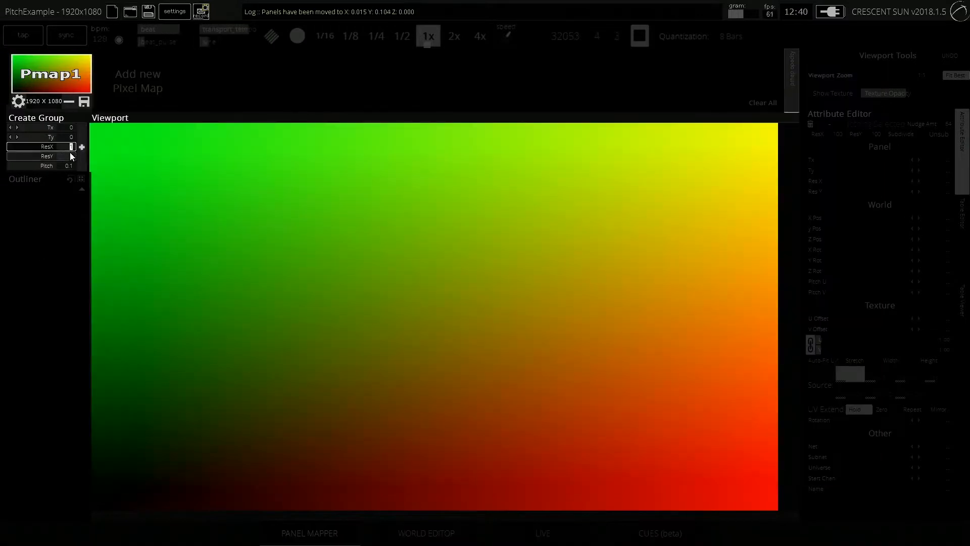
pyautogui.write('256')
pyautogui.click(69, 155)
pyautogui.write('256')
pyautogui.click(67, 167)
pyautogui.write('3')
pyautogui.write('.9')
pyautogui.click(82, 147)
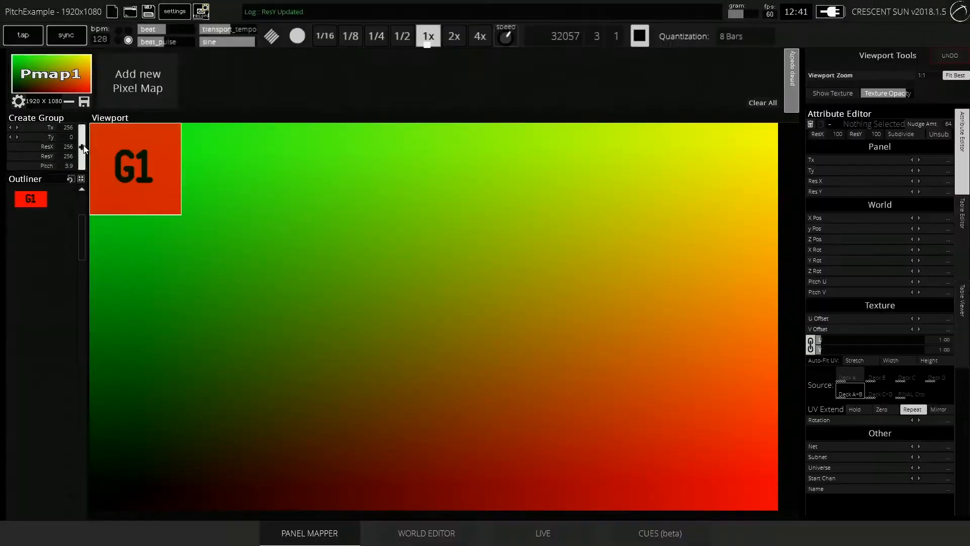
# - Create a second group beside G1 with a resolution of 128 x 128 and a pitch of 7.8
pyautogui.click(66, 147)
pyautogui.write('128')
pyautogui.click(66, 156)
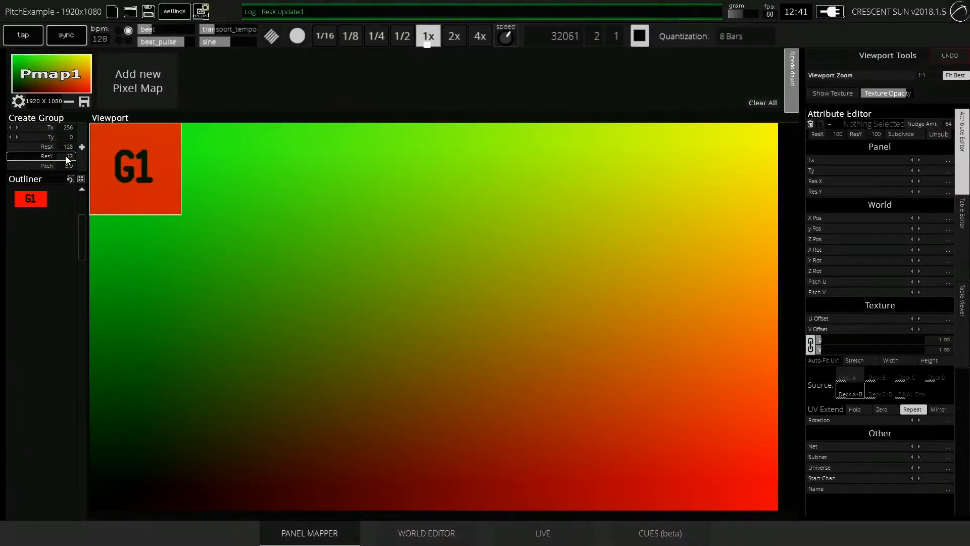
pyautogui.write('128')
pyautogui.click(67, 167)
pyautogui.write('7.8')
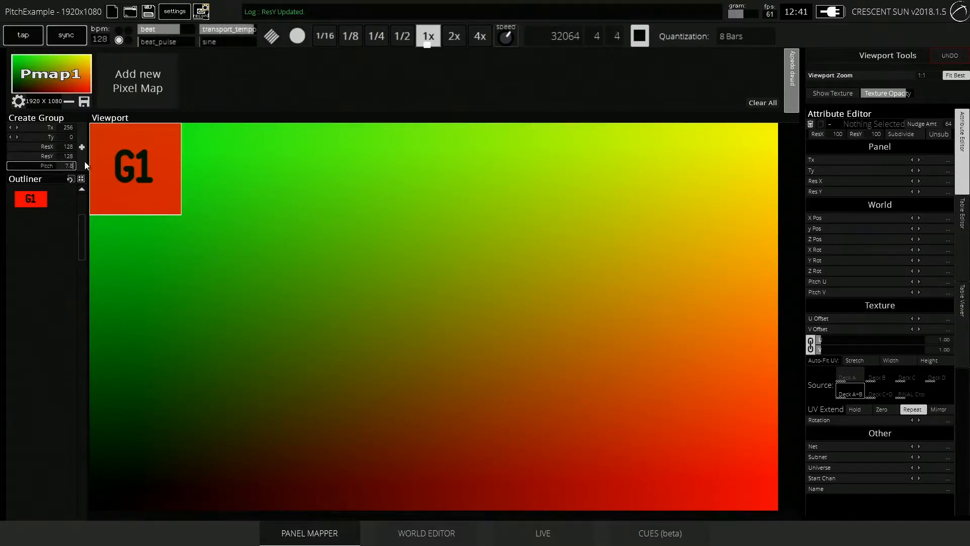
pyautogui.click(82, 147)
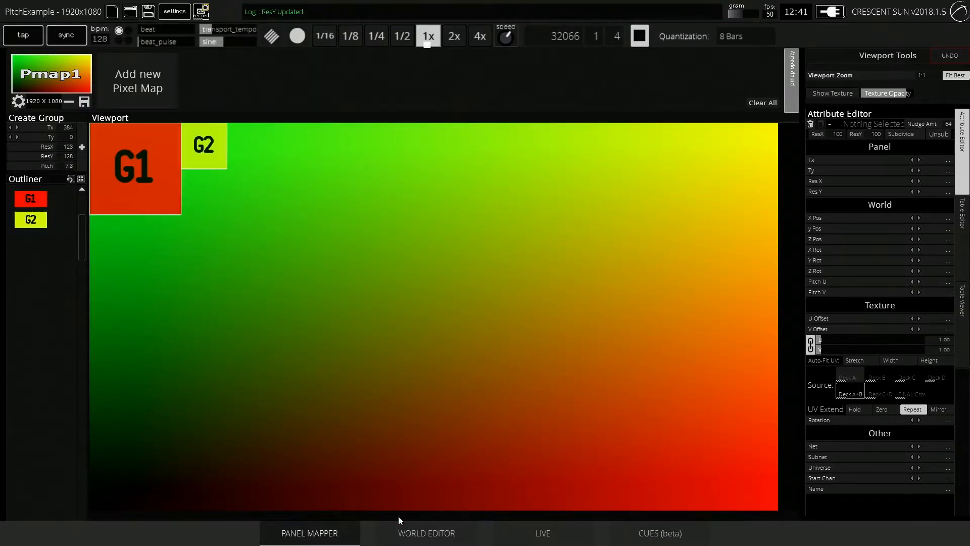
# - Compare the physical sizes of panels G1 and G2 in the World Editor from an angle and from the home view
pyautogui.click(399, 528)
pyautogui.click(381, 141)
pyautogui.moveTo(353, 223); pyautogui.dragTo(390, 172)
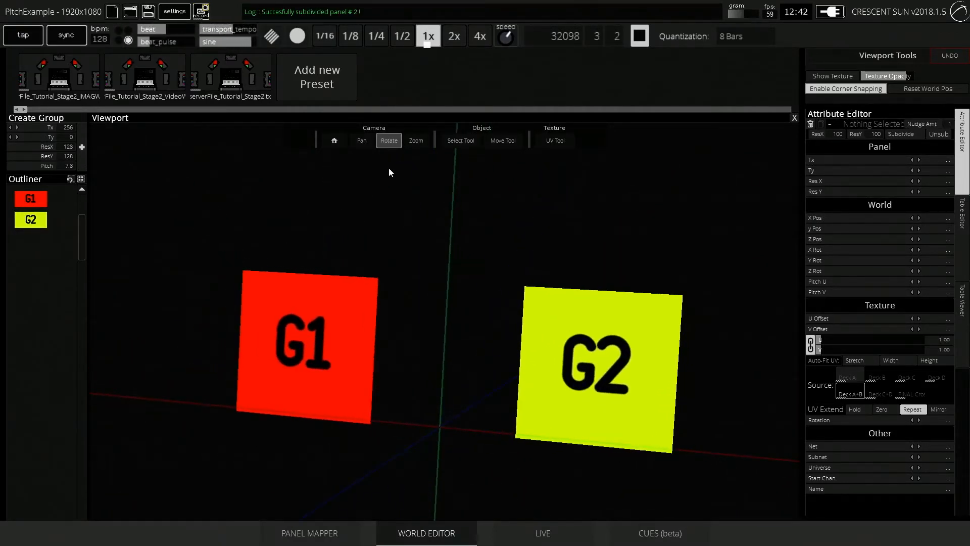
pyautogui.click(334, 141)
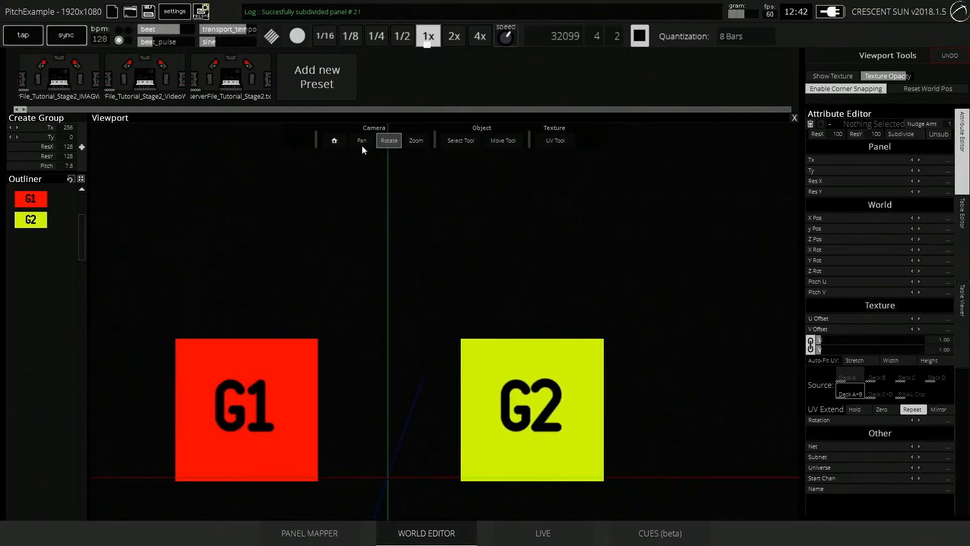
pyautogui.click(362, 140)
pyautogui.moveTo(379, 210); pyautogui.dragTo(648, 217)
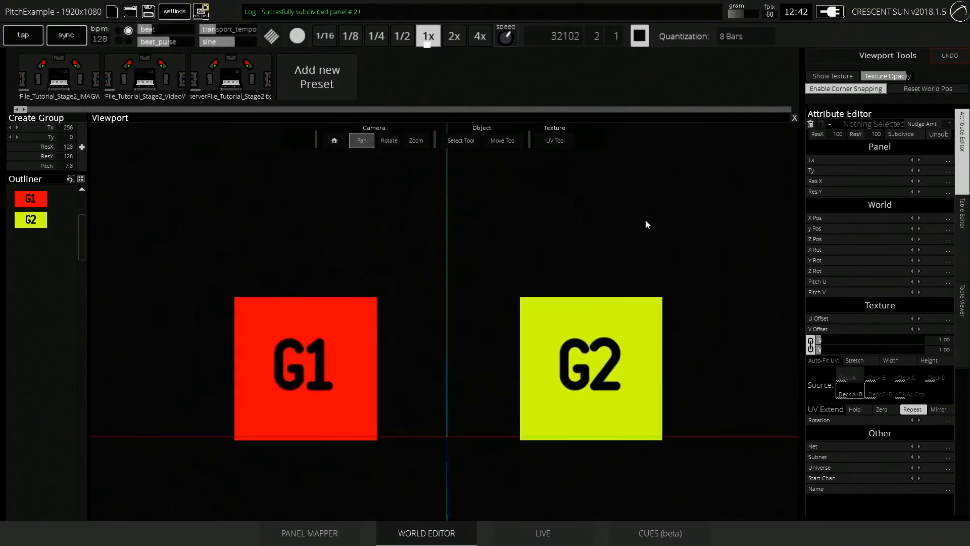